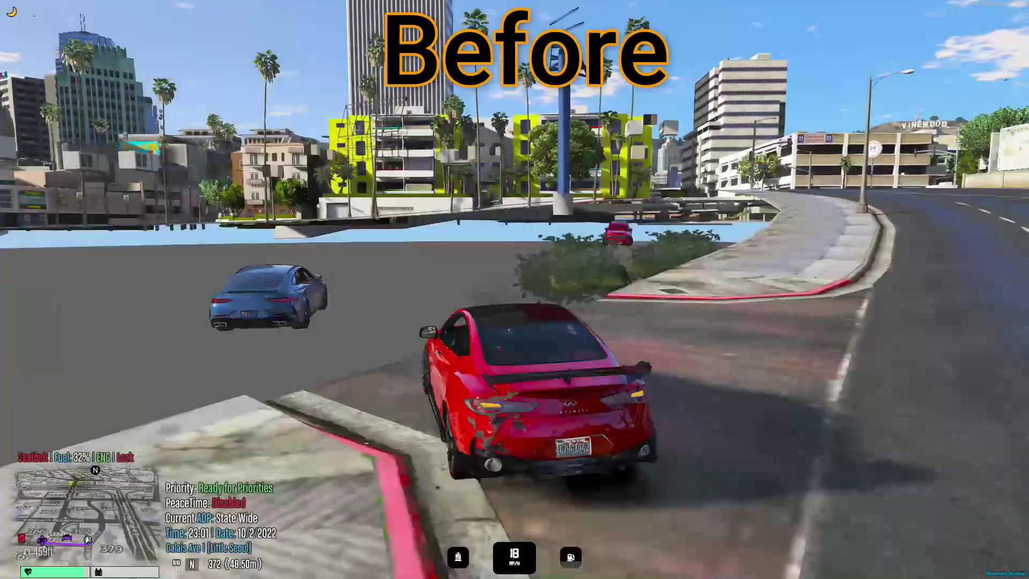
key(w)
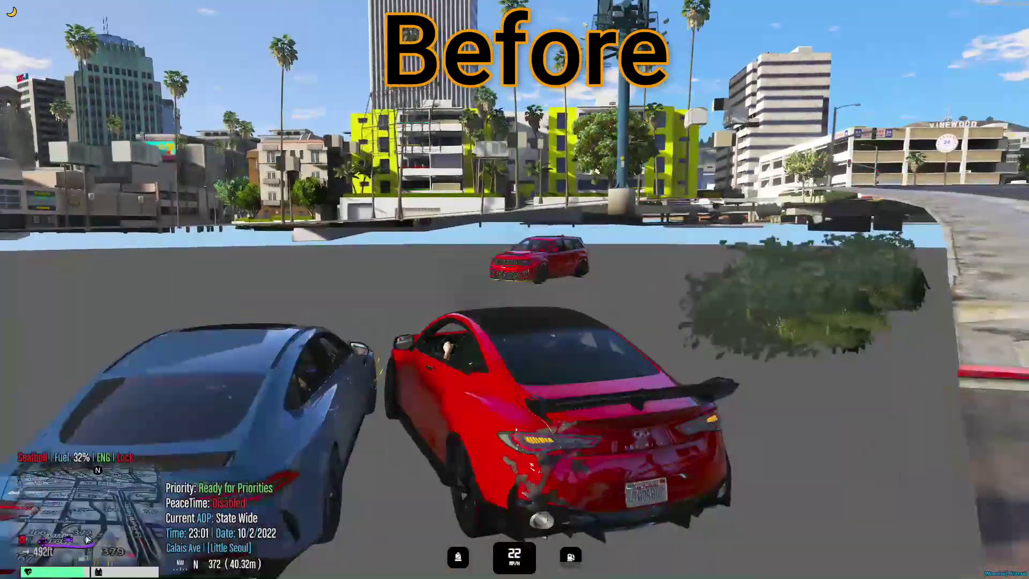
key(a)
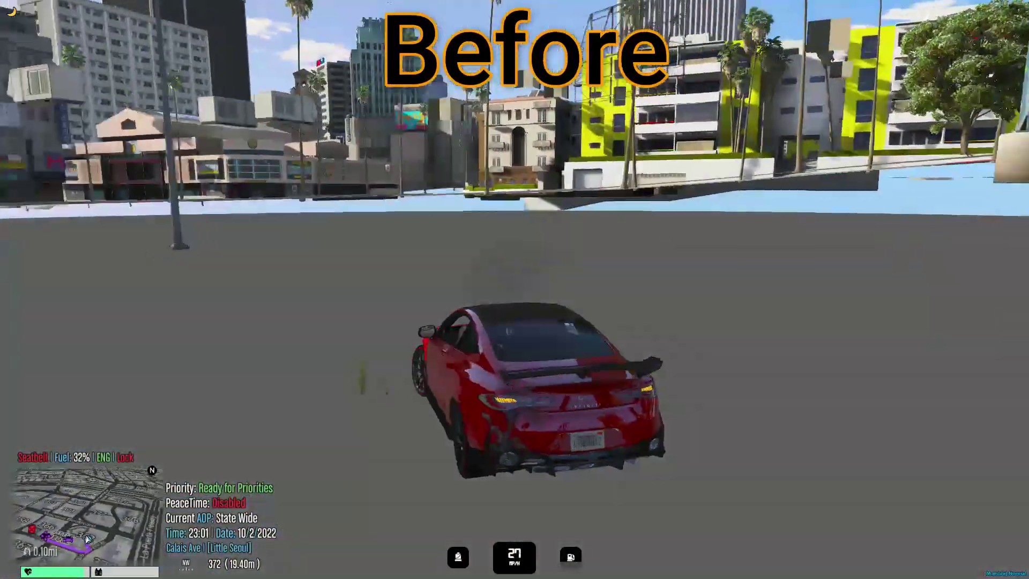
key(d)
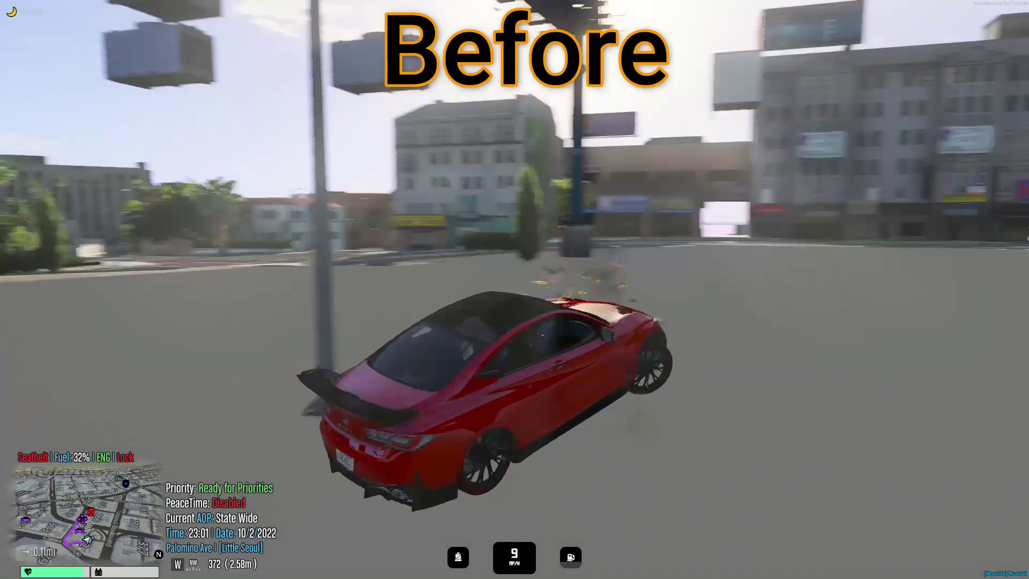
key(d)
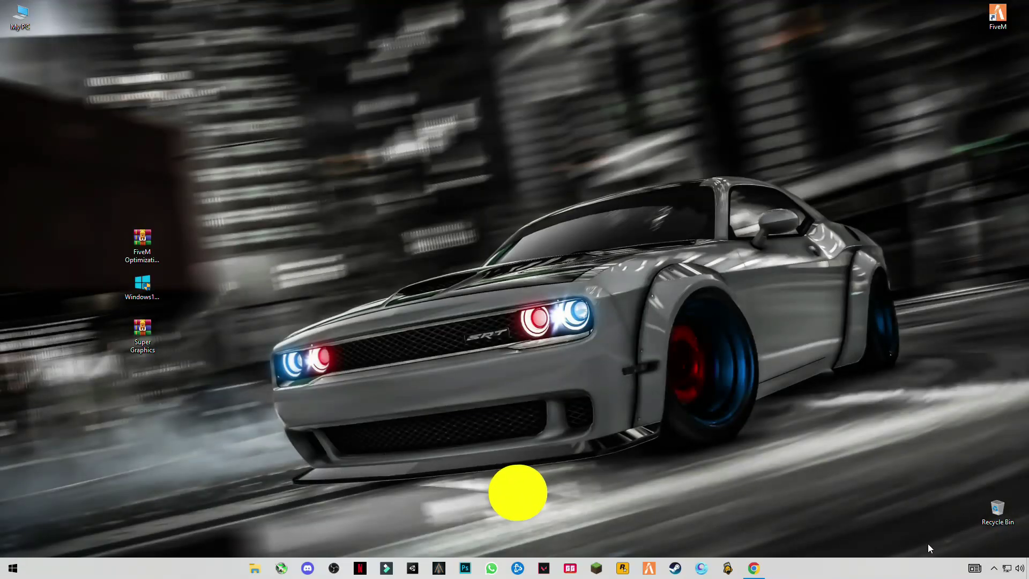
- Exit Steam so that it does not keep running in the background
click(994, 568)
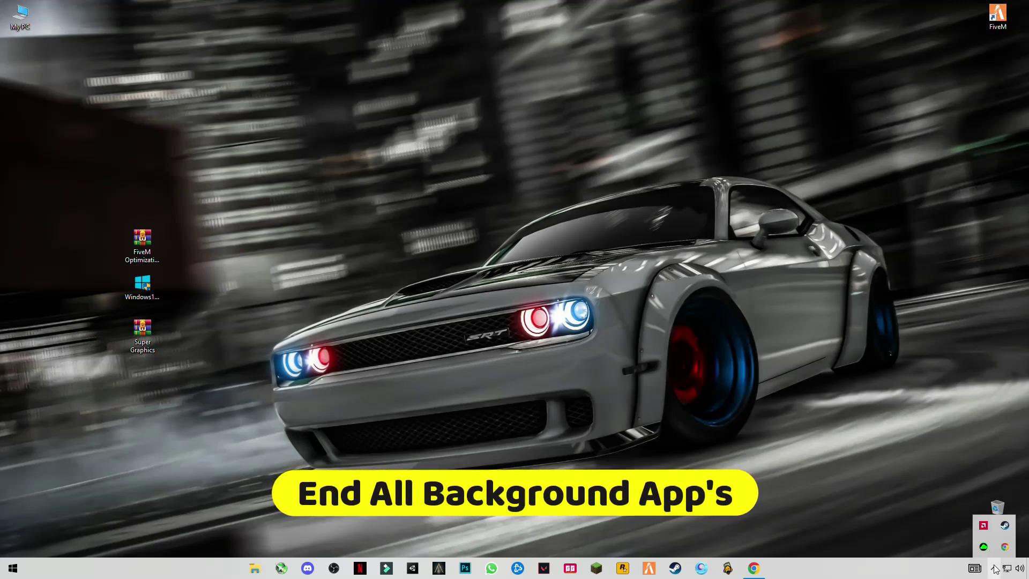
right_click(1005, 527)
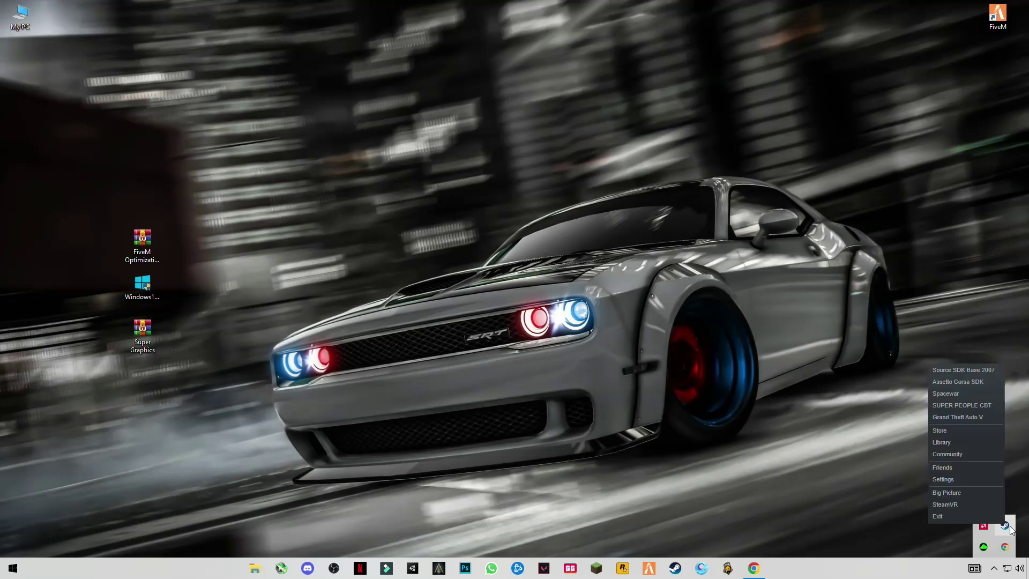
click(944, 516)
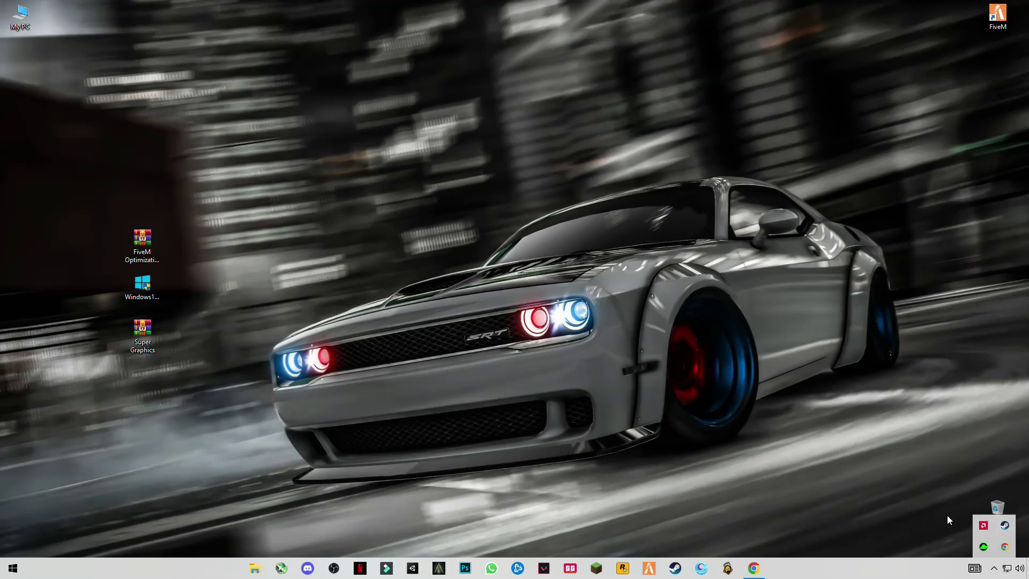
click(994, 568)
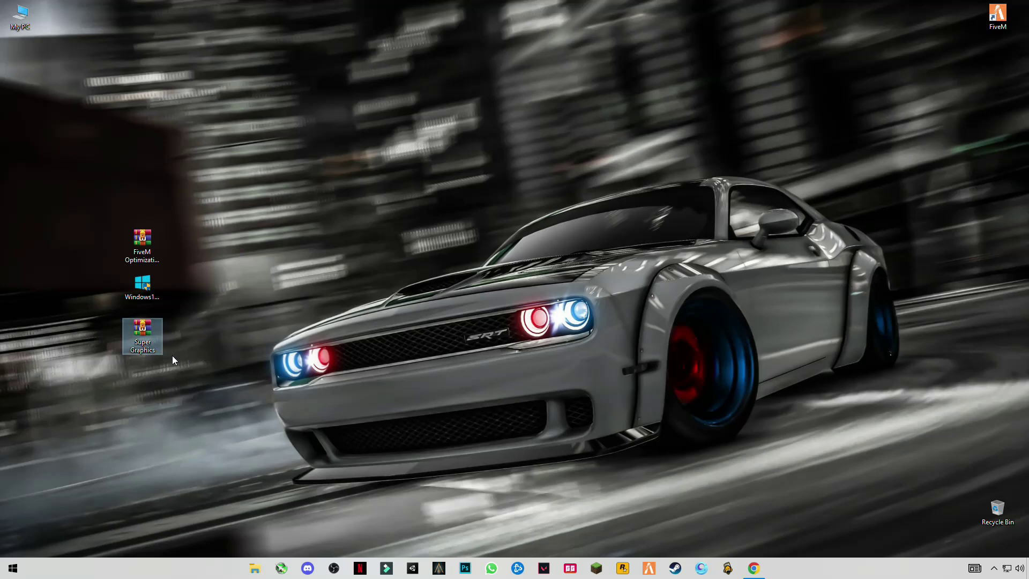
click(143, 243)
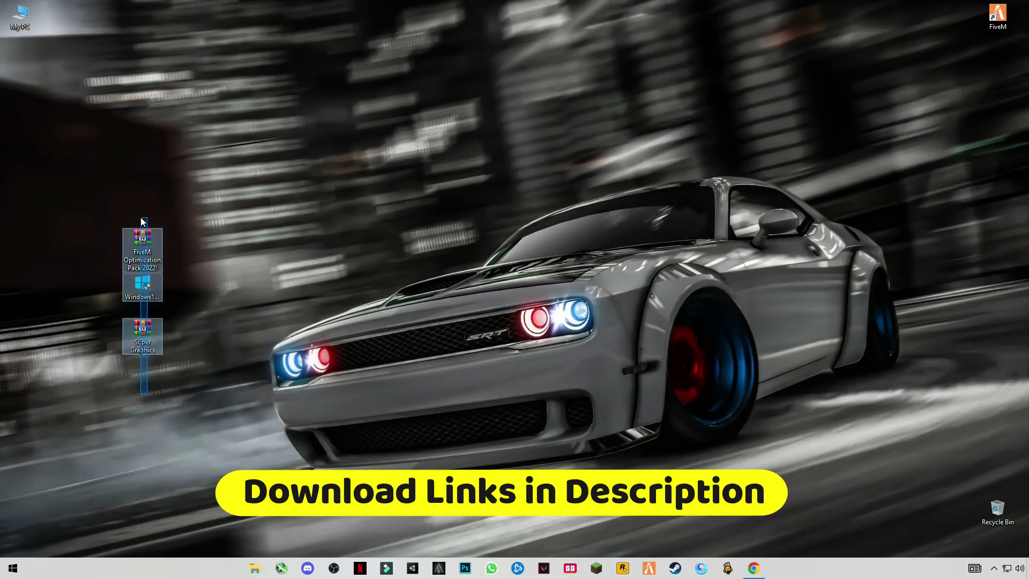
drag(185, 394, 151, 296)
click(239, 315)
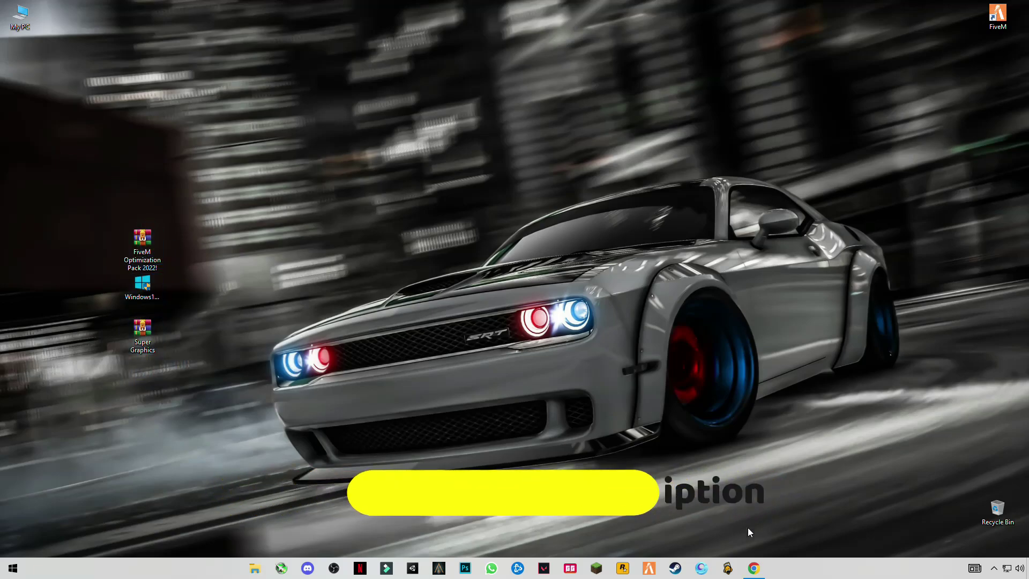
- Switch to Chrome, follow the Subscribe link on the Super Graphics page and close the pop-up ad it opens
click(753, 568)
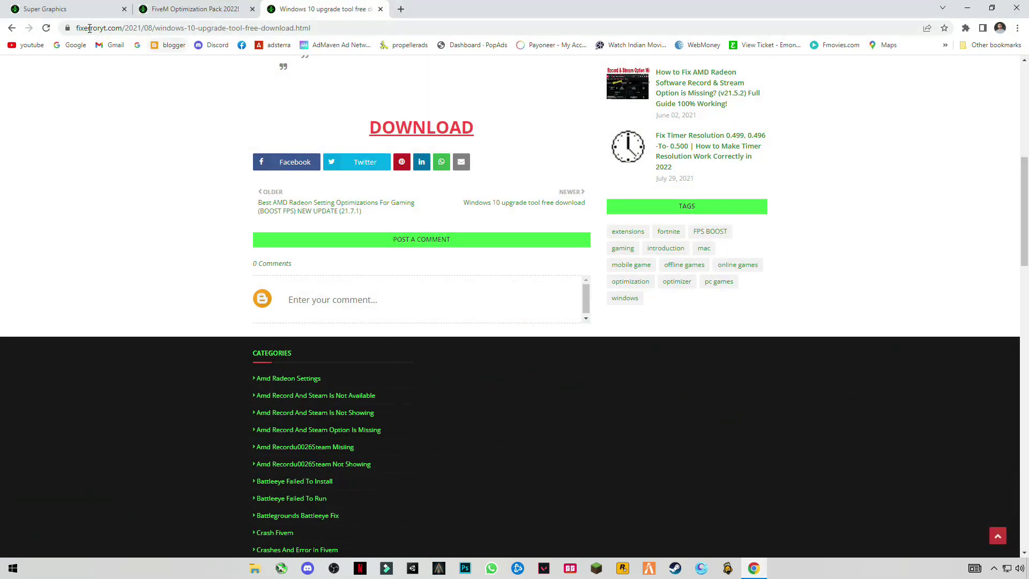
click(45, 9)
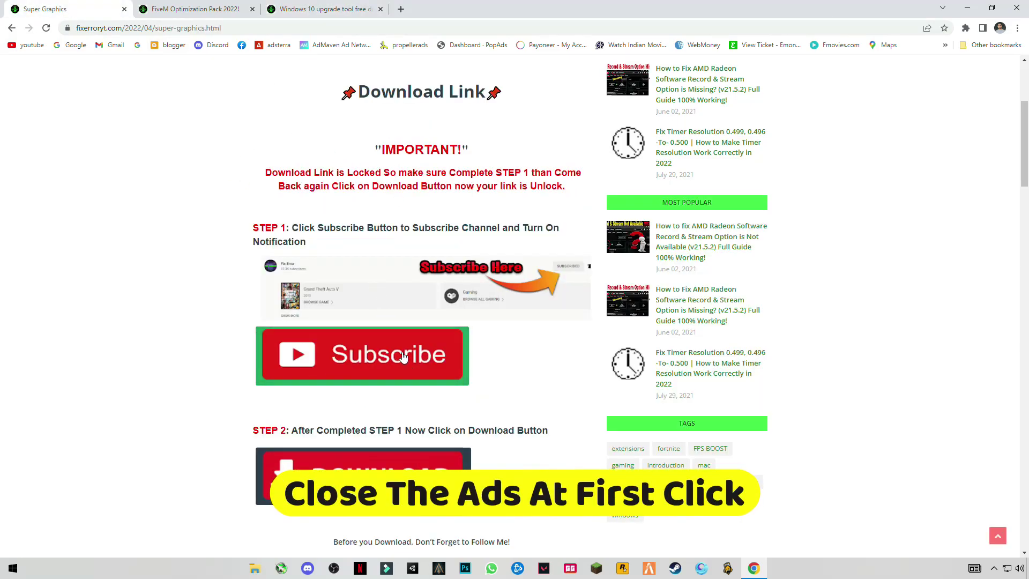
click(312, 360)
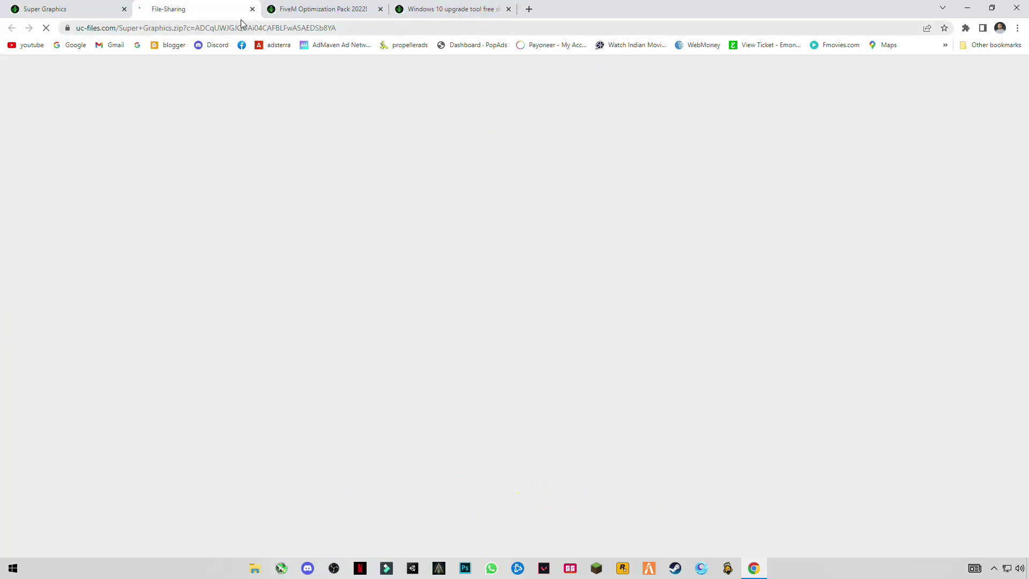
click(150, 29)
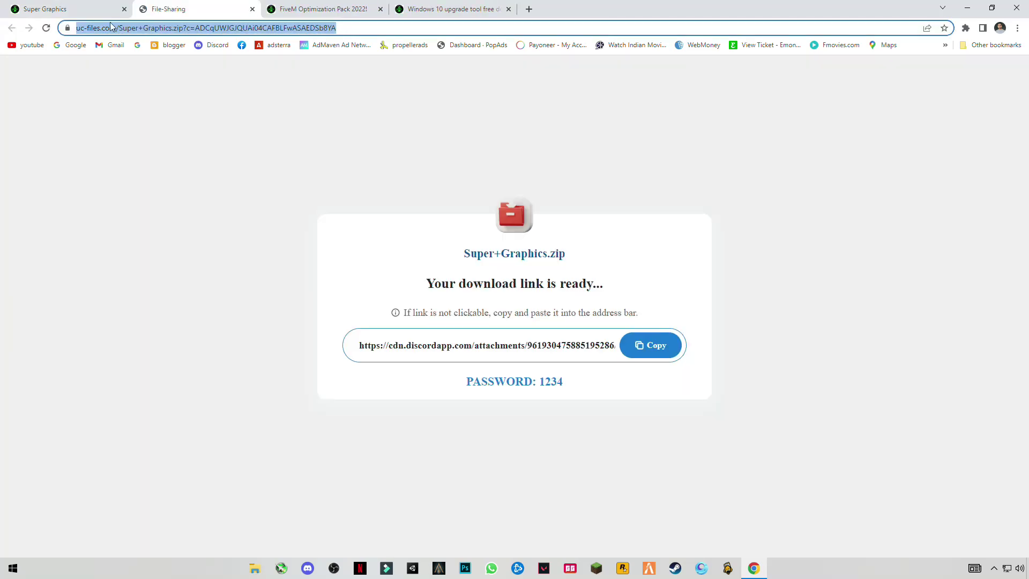
click(253, 9)
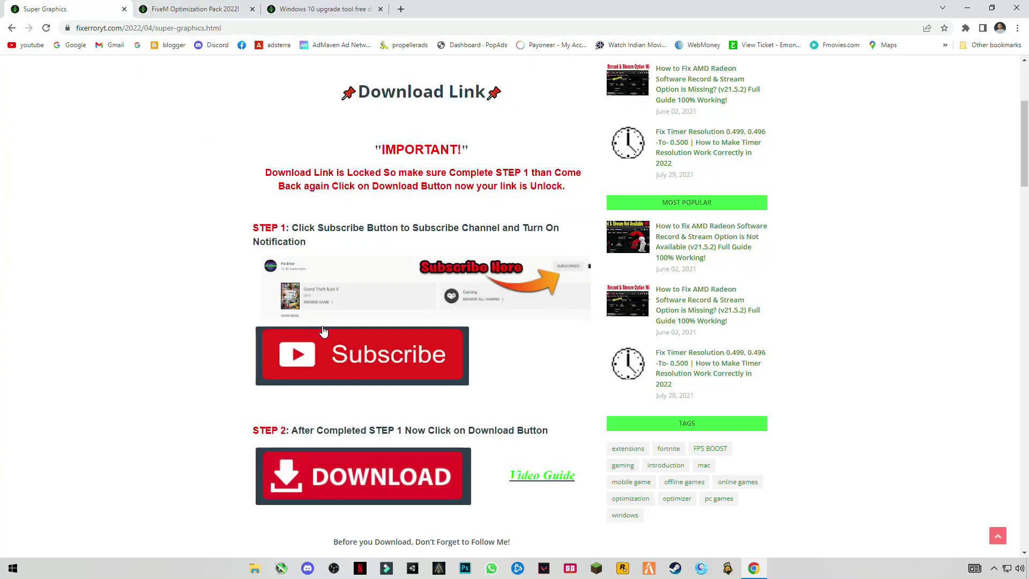
- Complete step 1 of the Super Graphics page by opening the Subscribe link's YouTube video, and close the video page
click(311, 337)
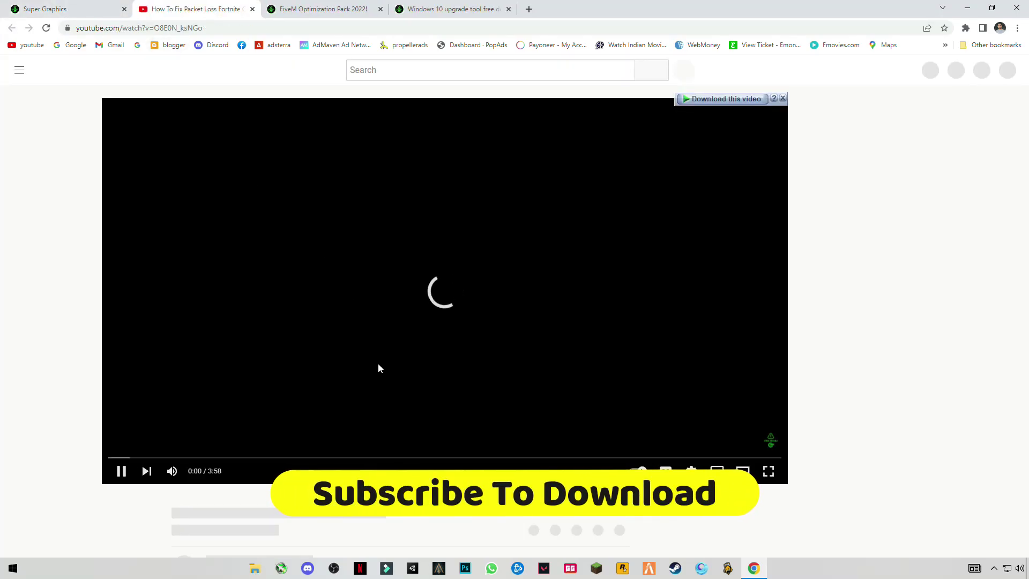
scroll(378, 368, down, 4)
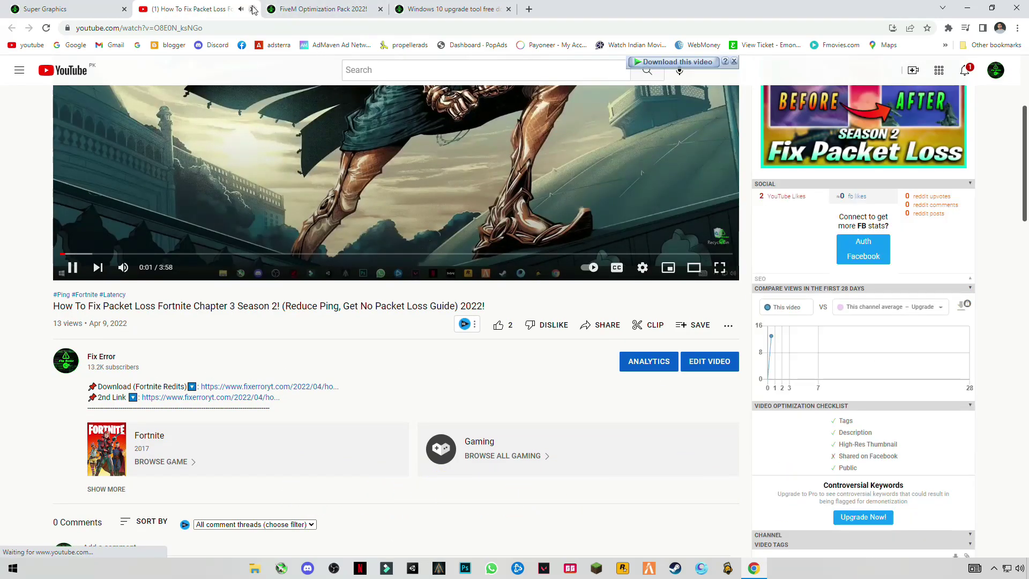
click(253, 9)
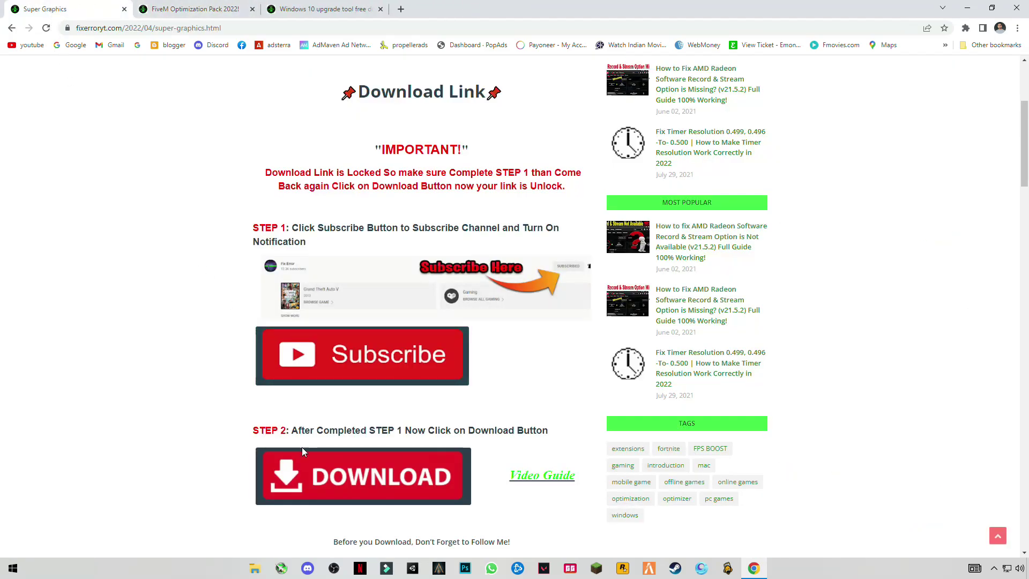
- Open the Google Drive page of super graphics.rar through the Download link, closing the pop-up ad, and close both pages
click(333, 481)
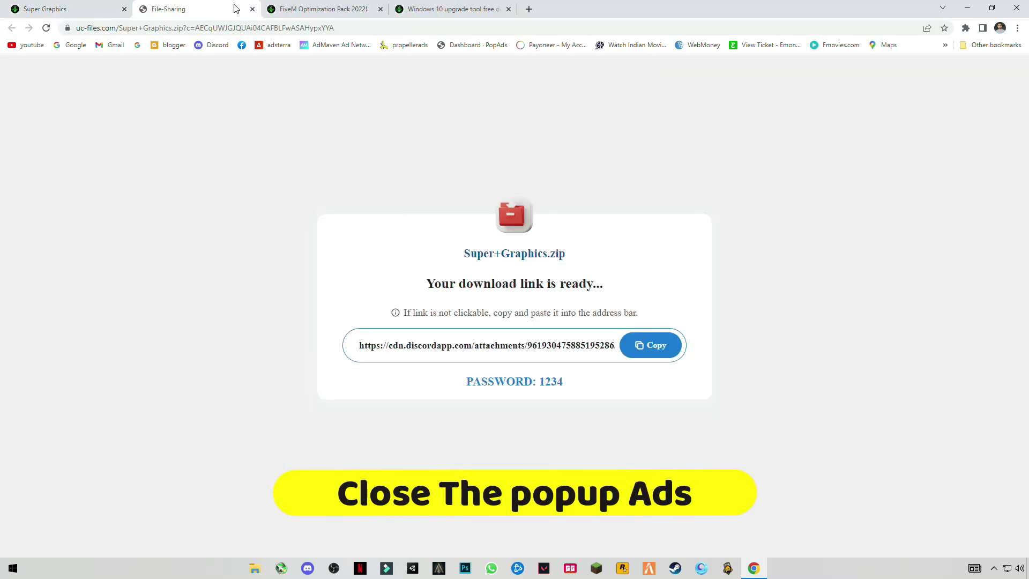
click(251, 10)
click(358, 496)
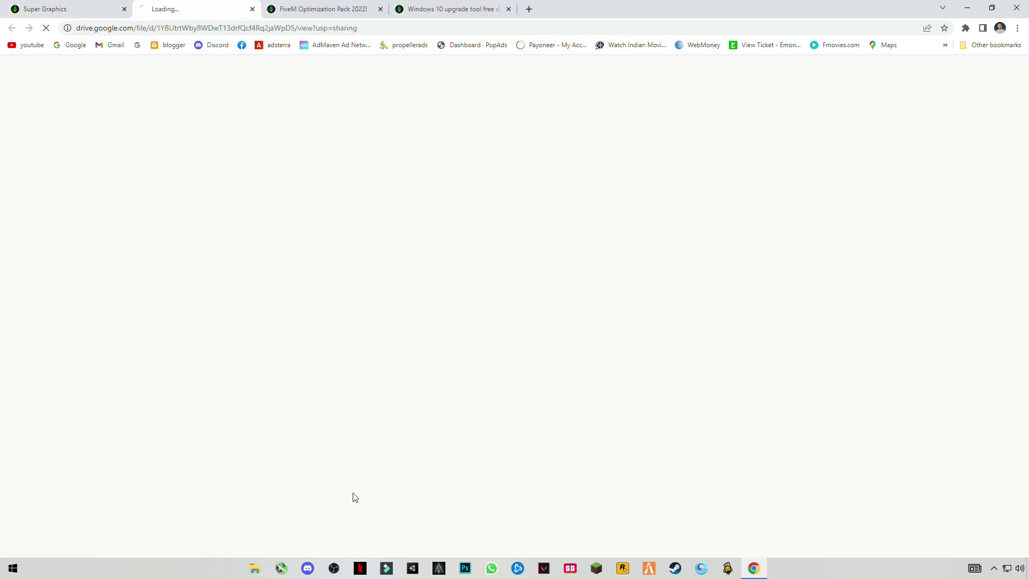
click(121, 32)
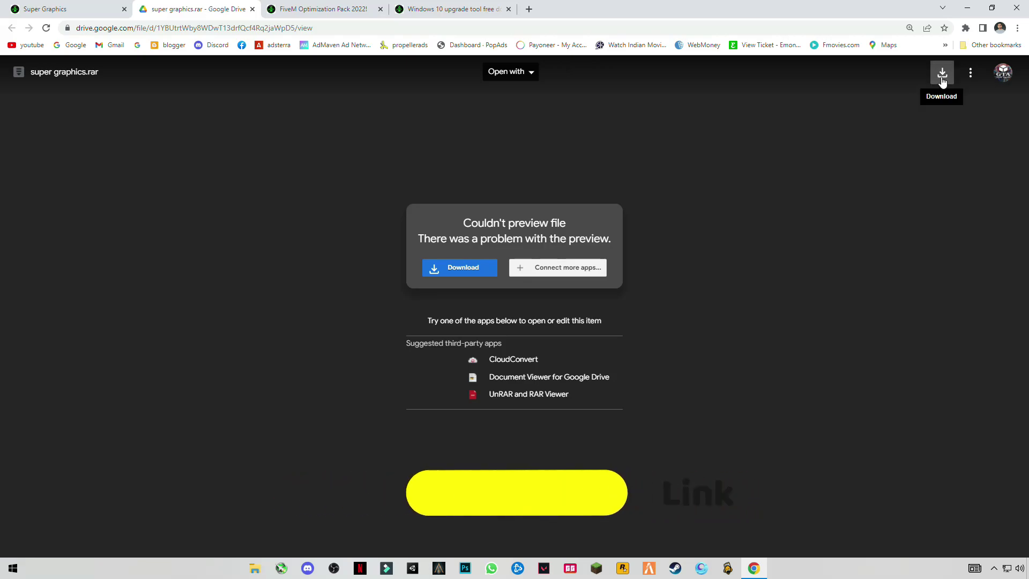
click(125, 9)
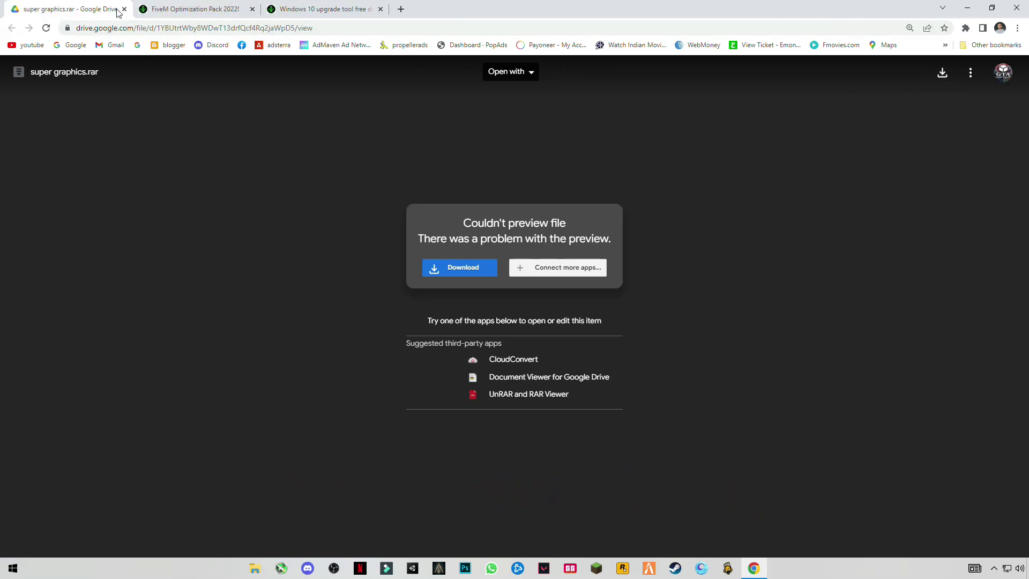
click(125, 10)
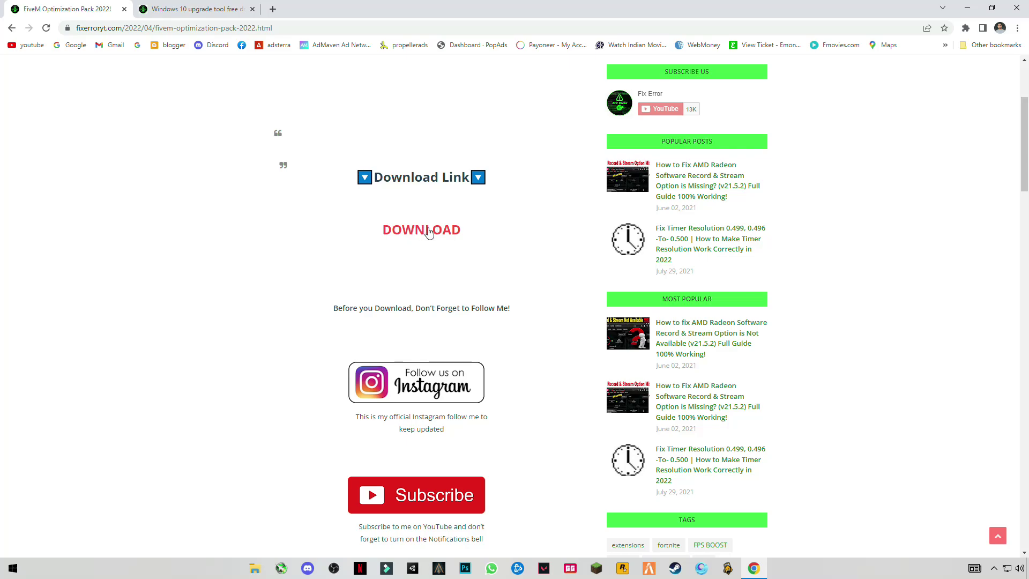
- Open the Google Drive page of FiveM Optimization Pack 2022!.rar from its post, closing the pop-up ad, and close both pages
scroll(433, 228, up, 3)
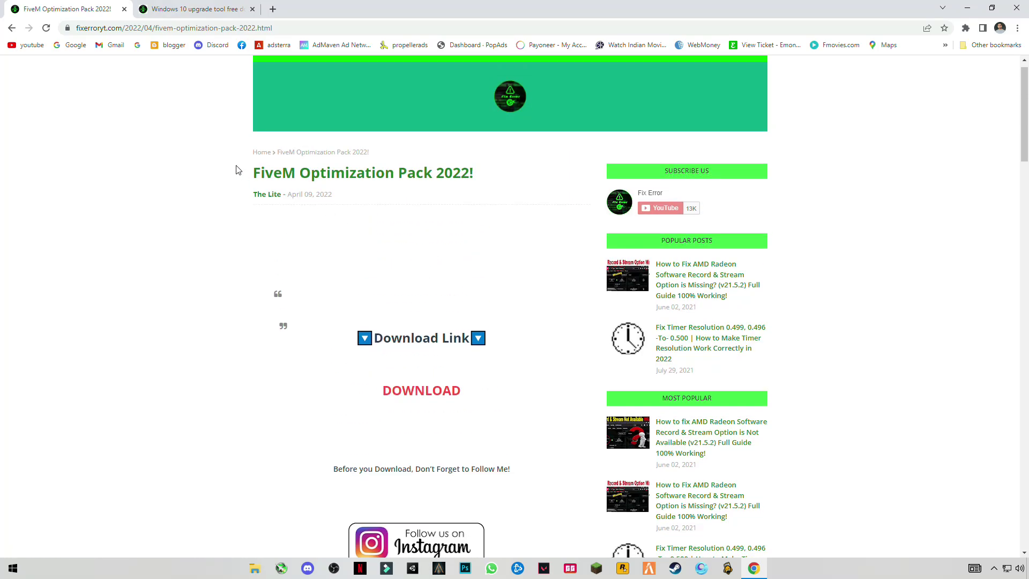
click(483, 178)
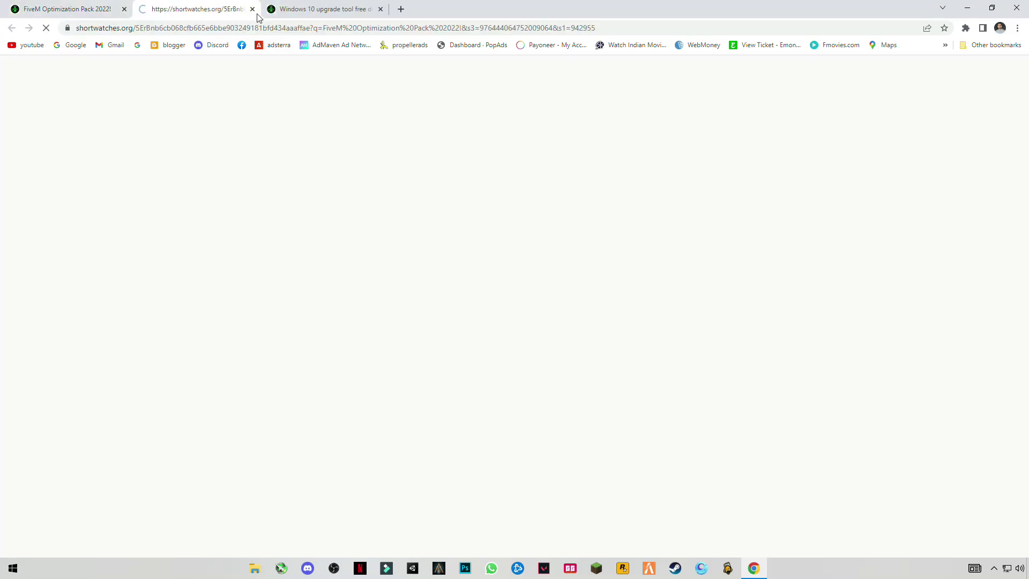
click(253, 9)
click(423, 386)
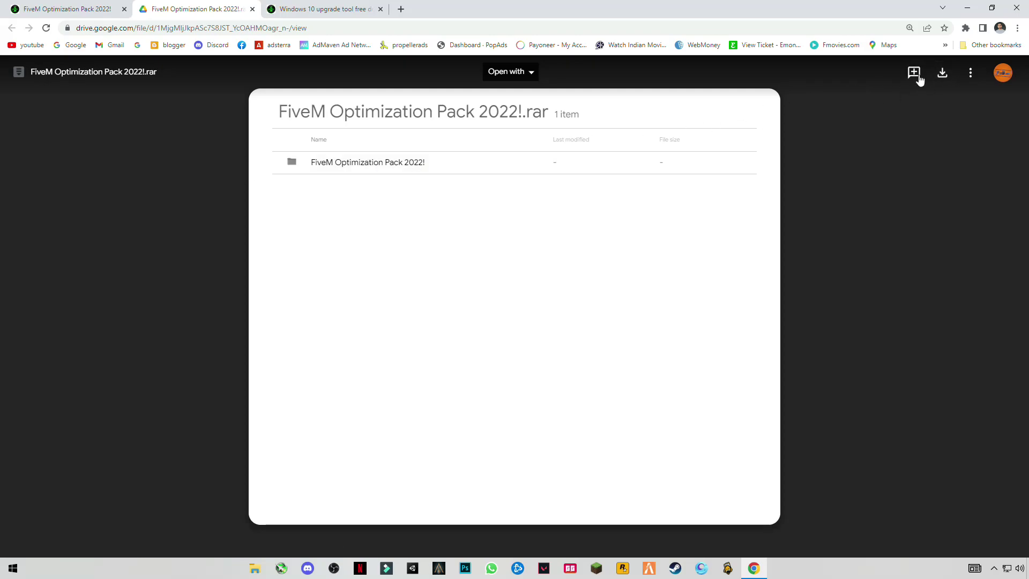
click(124, 9)
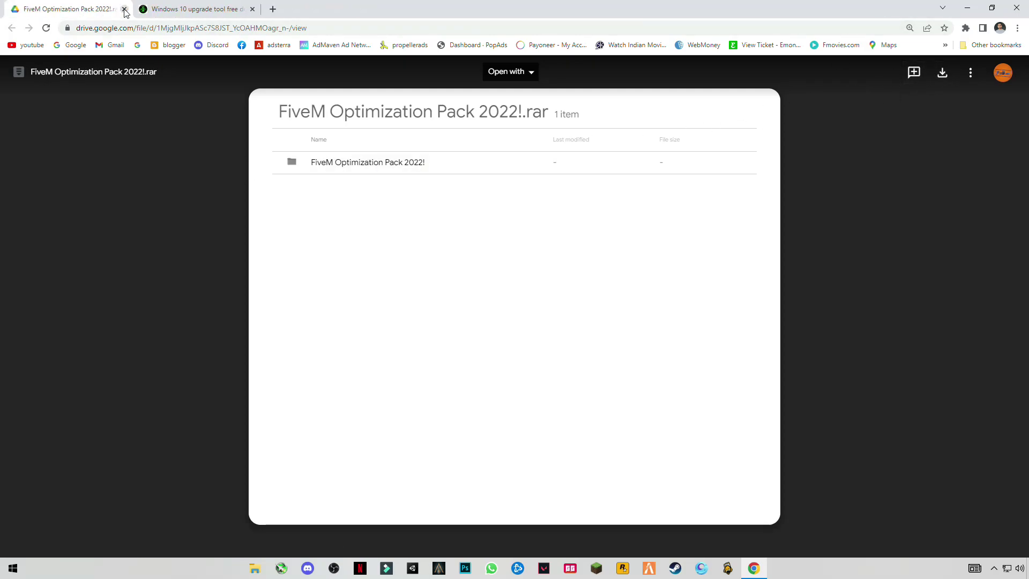
click(124, 9)
- Open the Google Drive page of Windows10Upgrade9252.exe from its post, closing the pop-up ad, and close the browser
scroll(455, 146, up, 5)
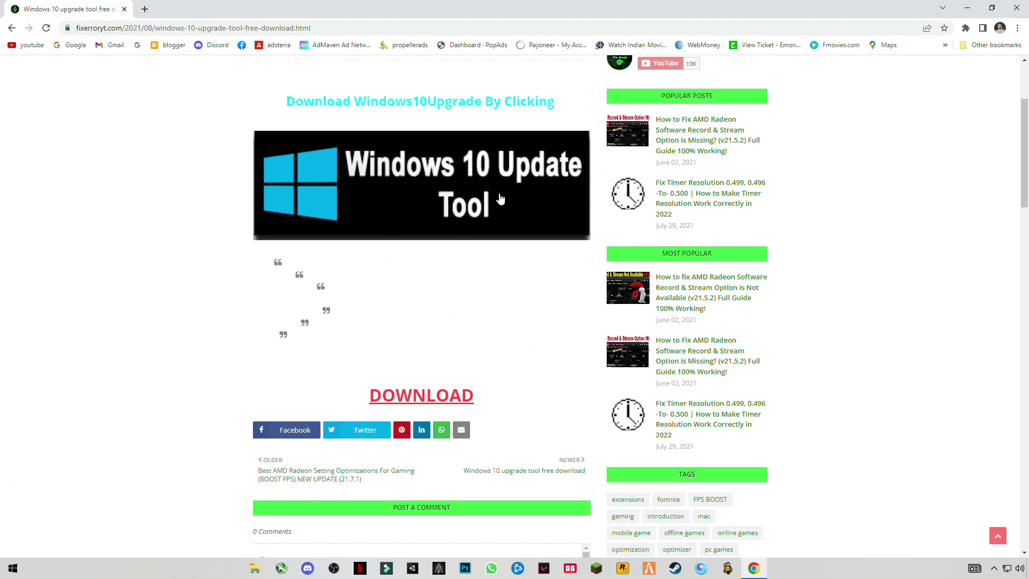
click(420, 399)
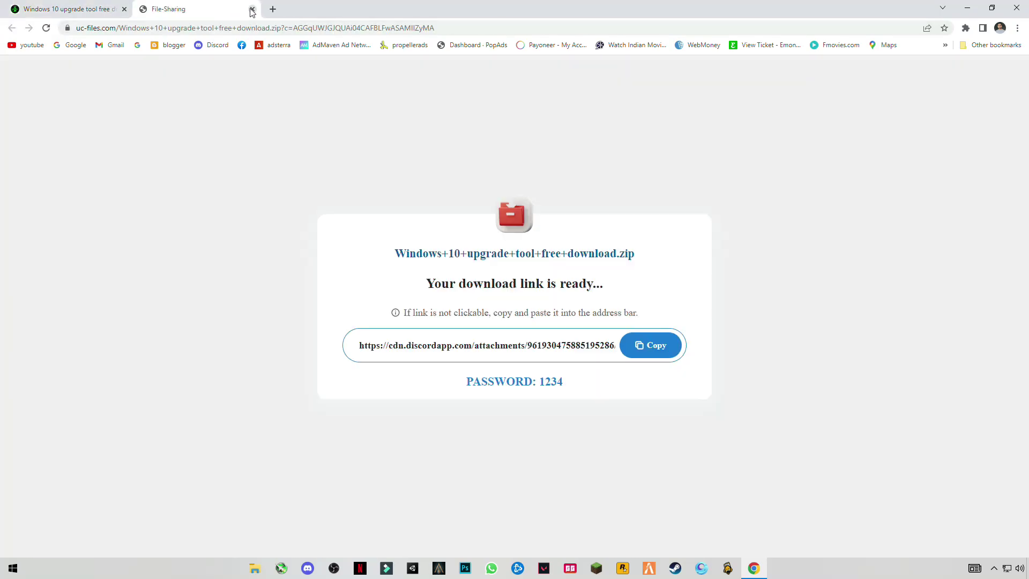
click(252, 9)
click(423, 399)
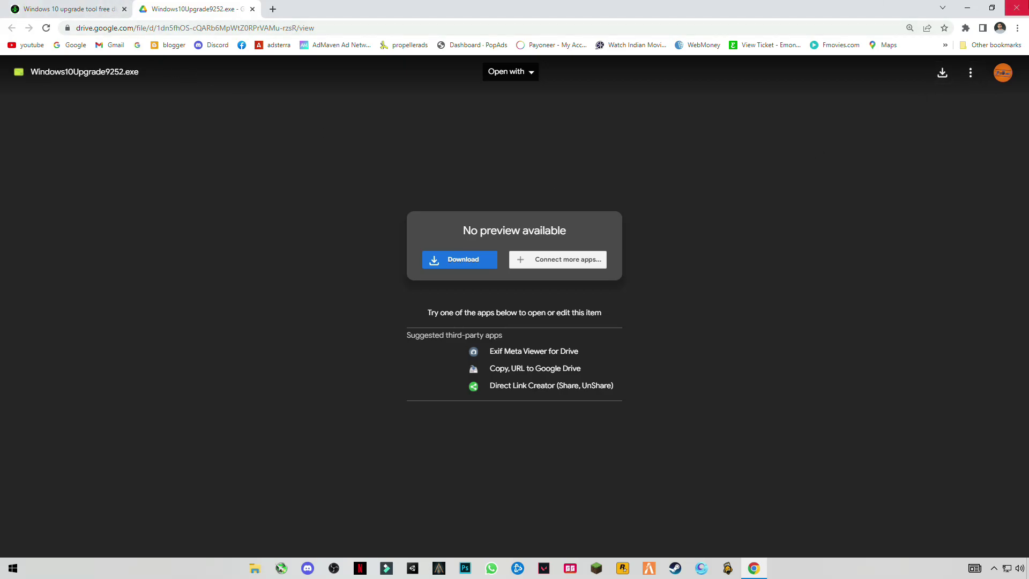
click(1016, 8)
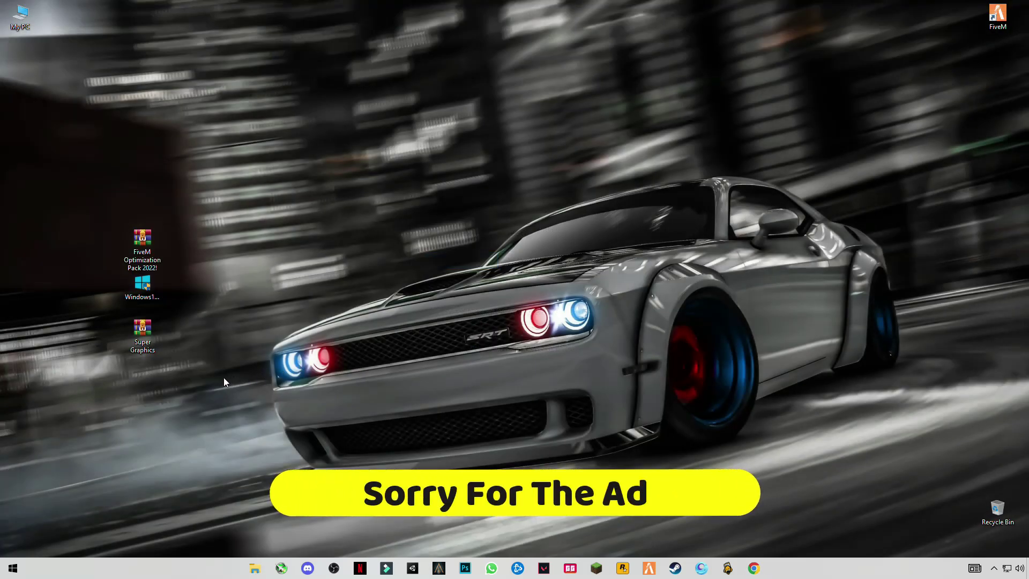
drag(161, 387, 102, 214)
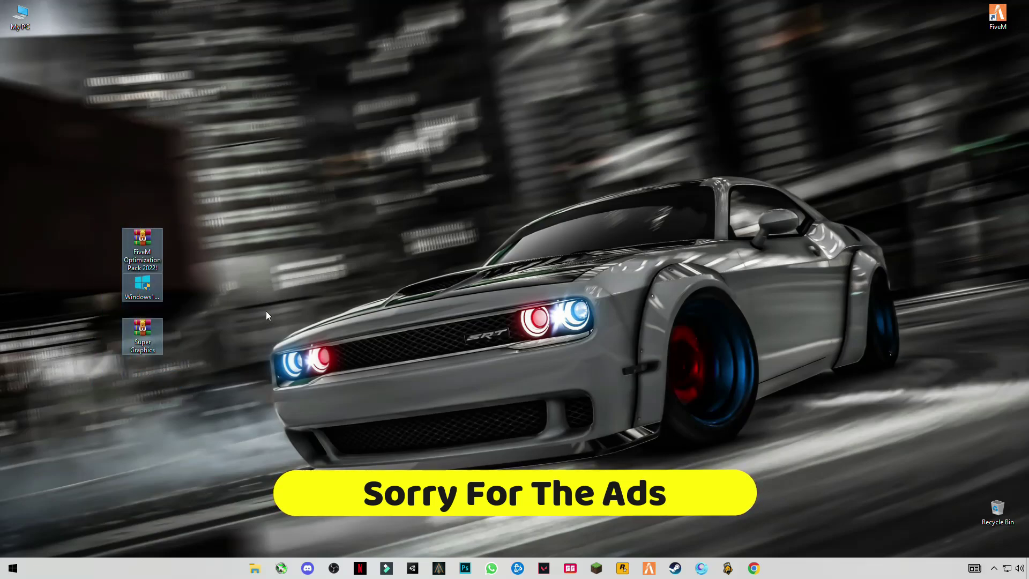
click(243, 320)
- Extract the Super Graphics archive directly onto the desktop
click(159, 339)
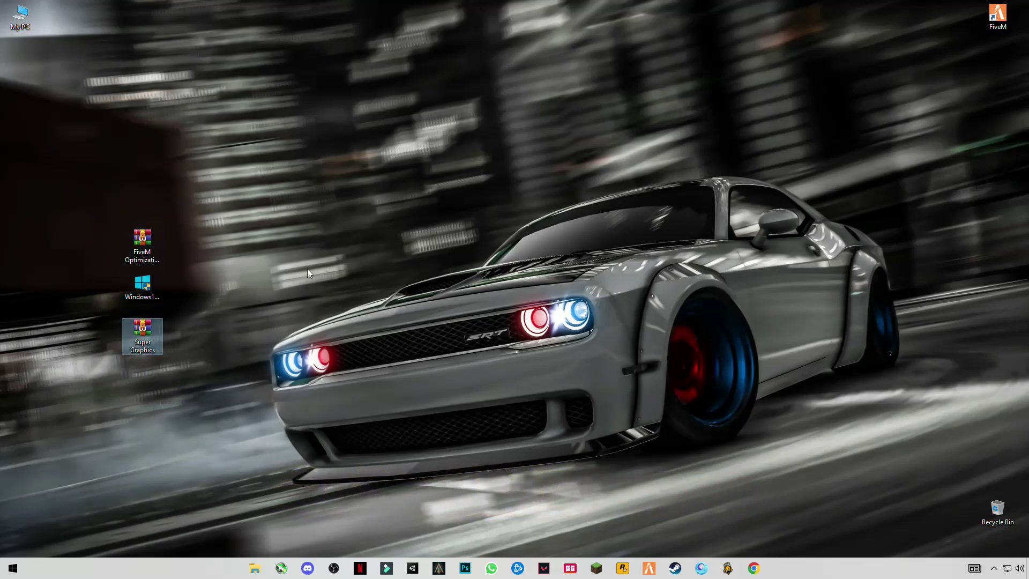
right_click(150, 336)
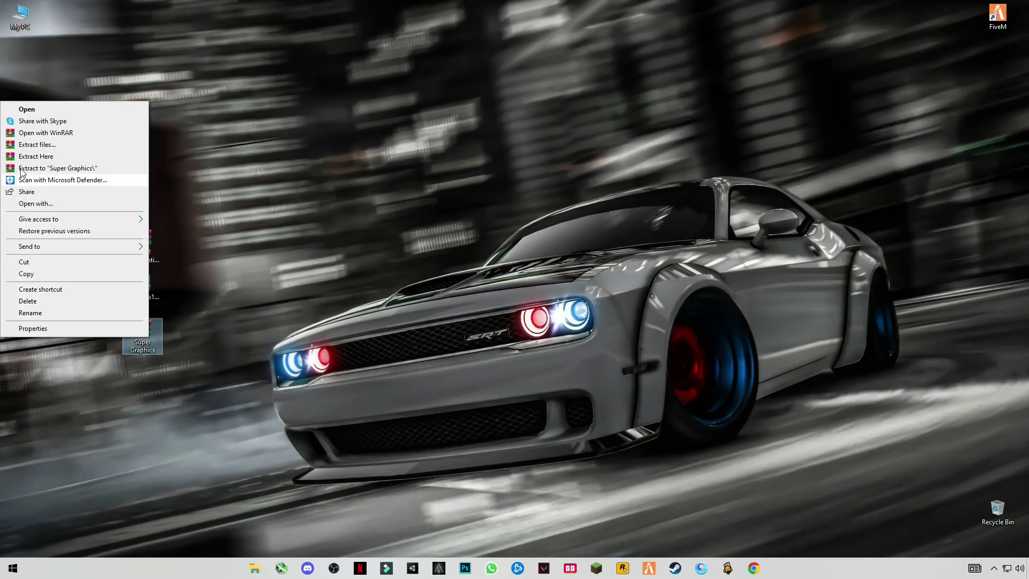
click(35, 156)
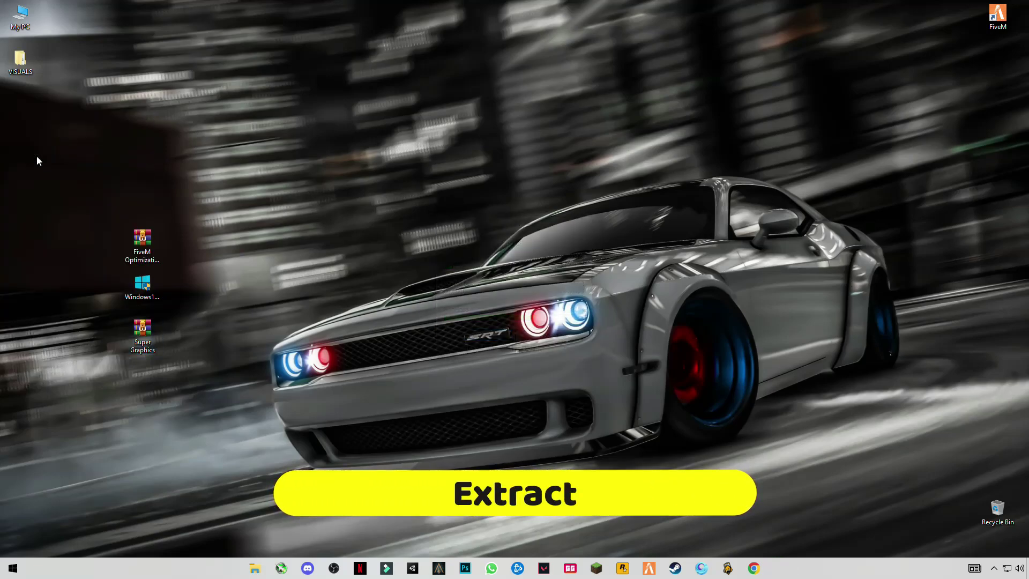
- Move the Super Graphics archive to the Recycle Bin and open the FiveM Application Data folder via the FiveM shortcut's file location
drag(140, 340, 1004, 512)
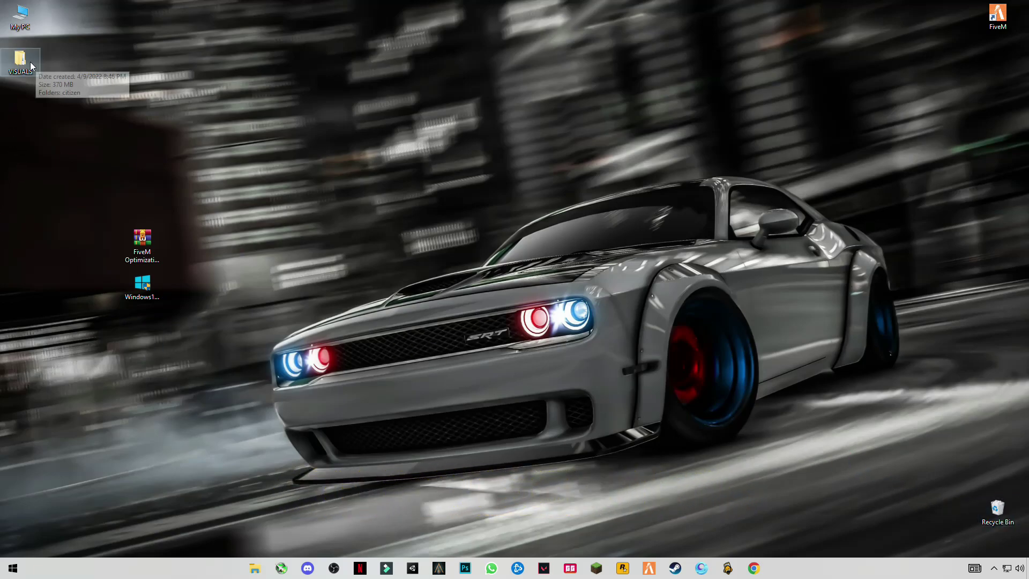
click(990, 24)
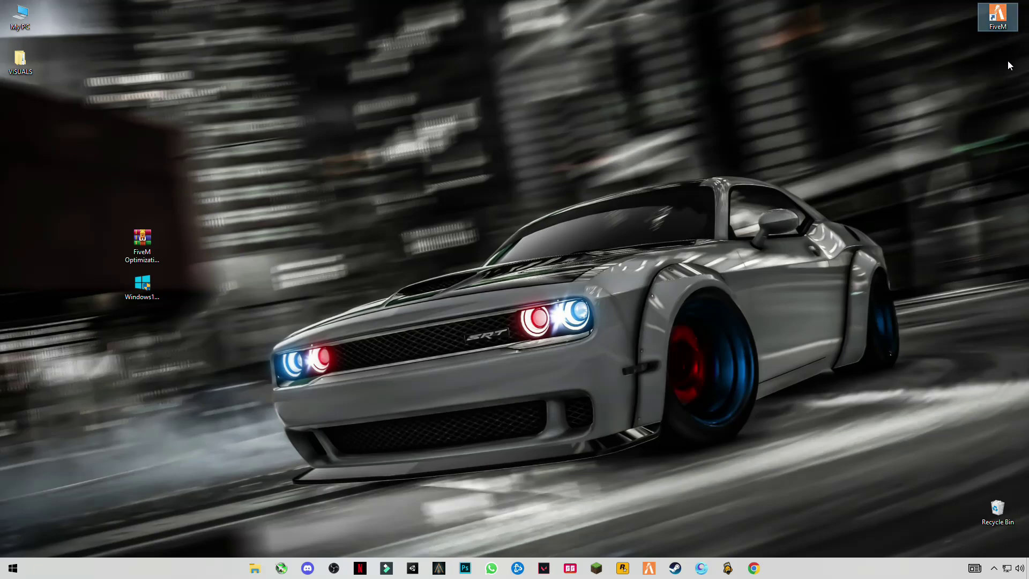
right_click(991, 6)
click(872, 42)
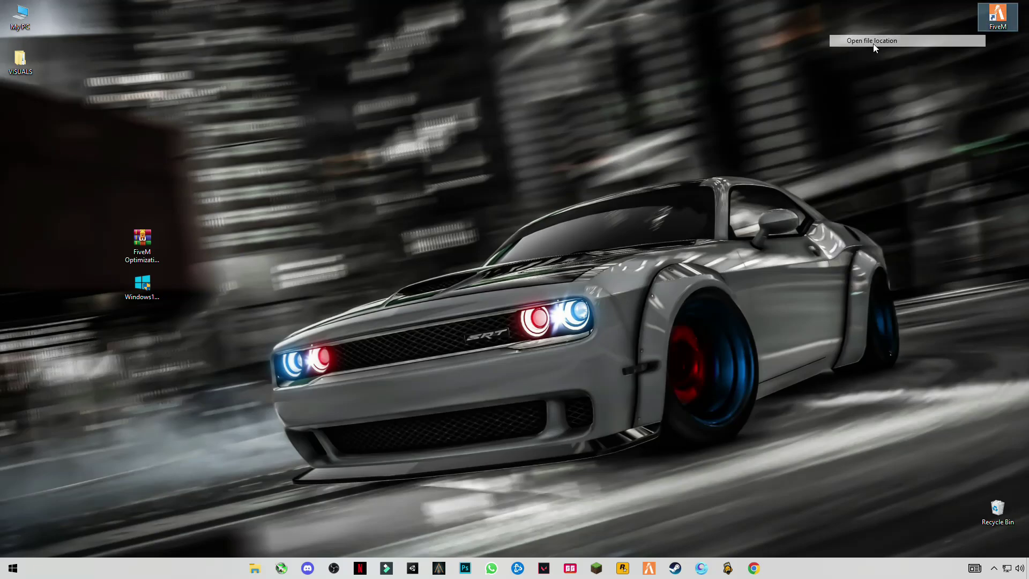
click(991, 5)
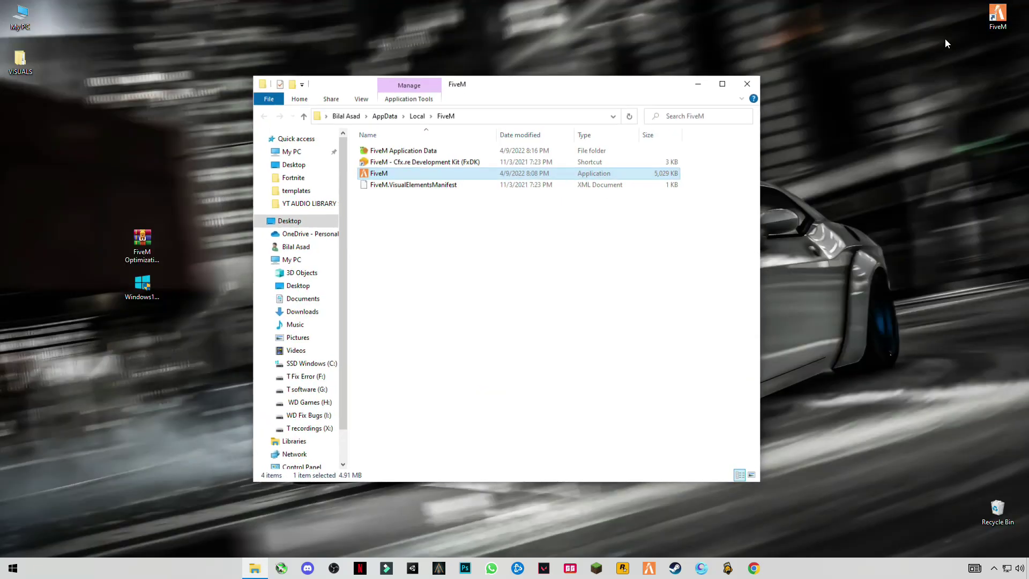
click(433, 156)
double_click(436, 157)
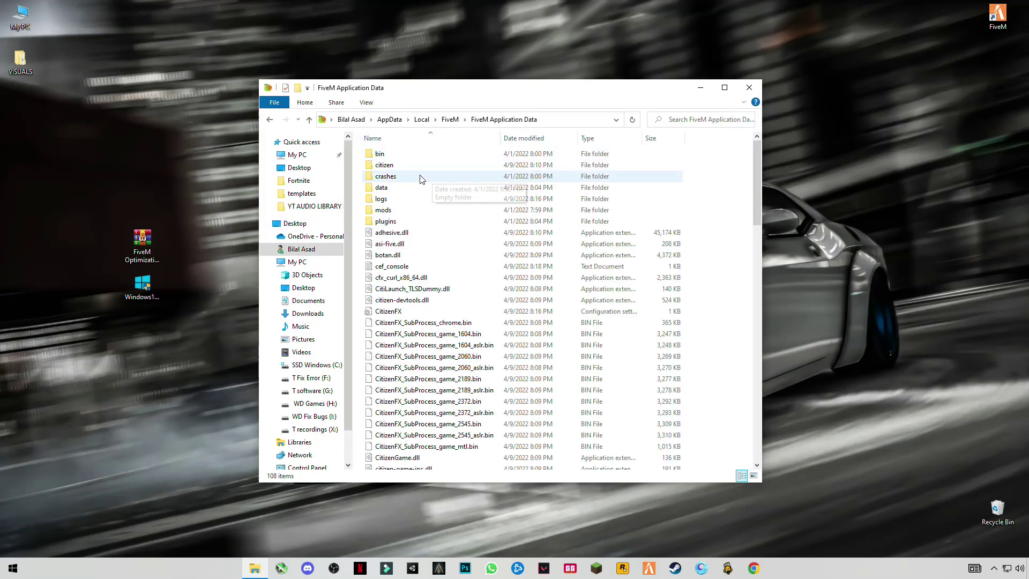
- Open the VISUALS folder from the desktop and arrange its window side by side with the FiveM Application Data window
double_click(24, 64)
click(219, 71)
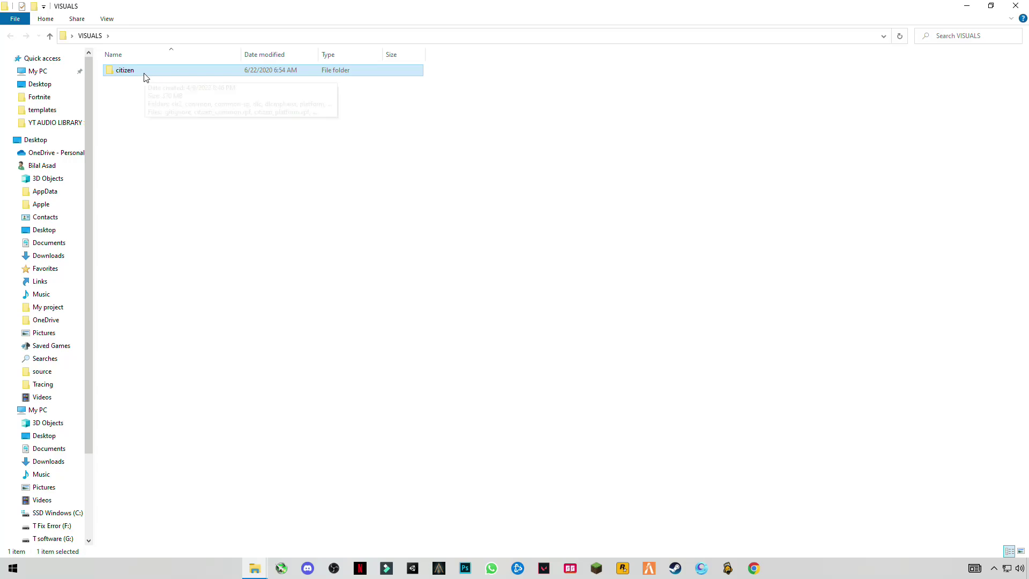
click(991, 6)
drag(570, 106, 353, 130)
click(473, 87)
drag(473, 88, 718, 127)
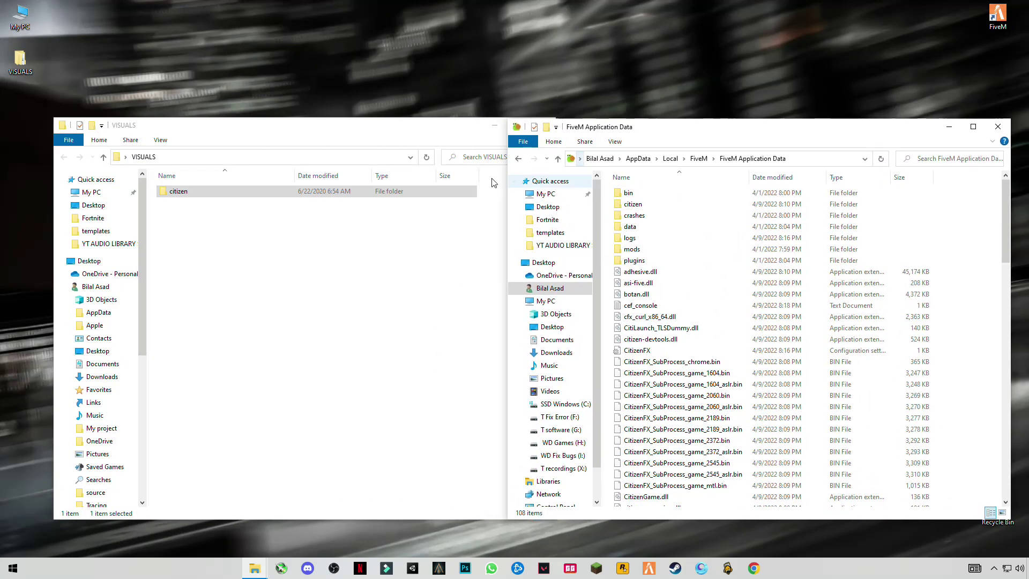
- Move the citizen folder from VISUALS into FiveM Application Data, replacing the files in the destination
click(327, 207)
click(178, 195)
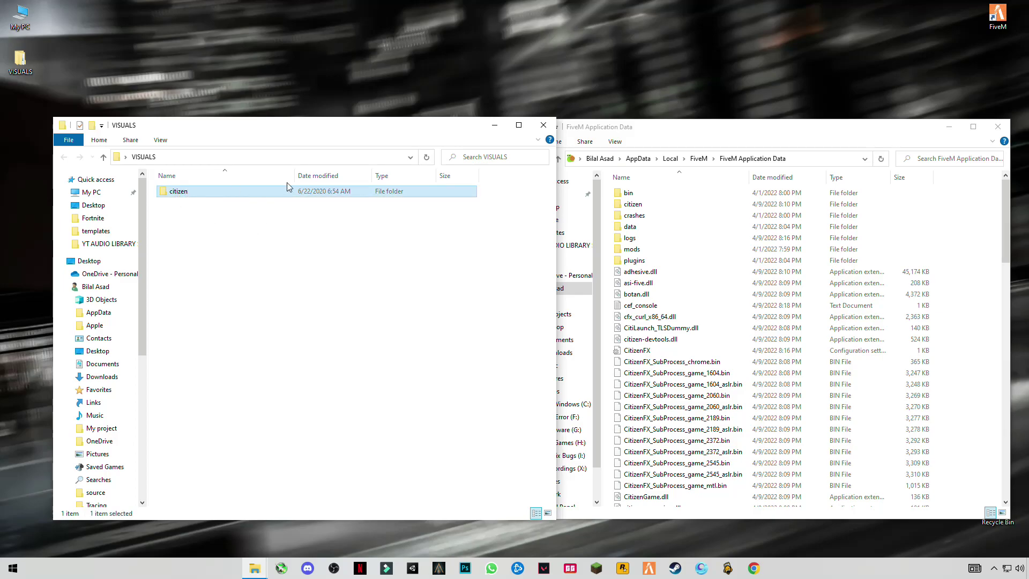
drag(277, 193, 989, 284)
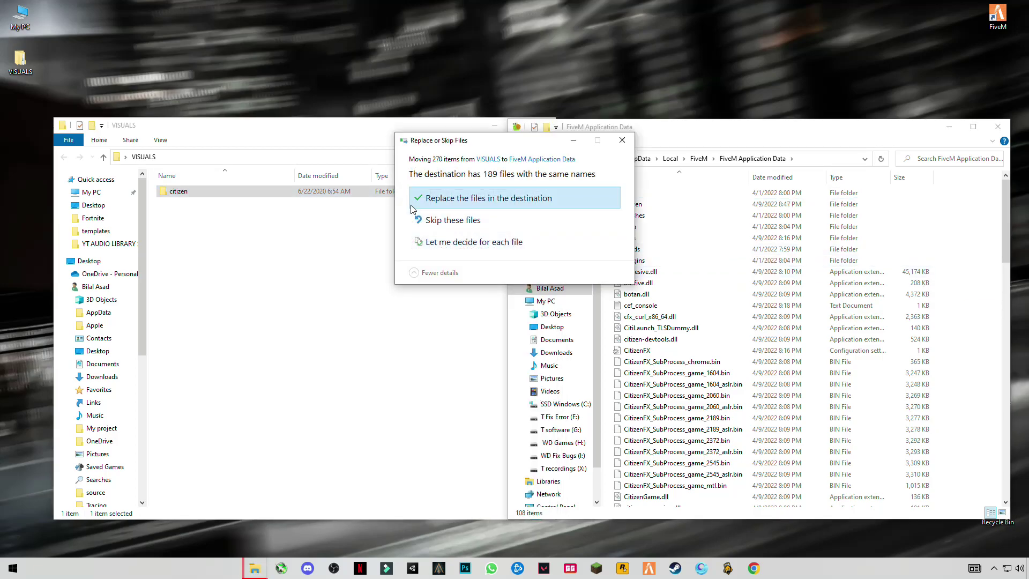
click(435, 200)
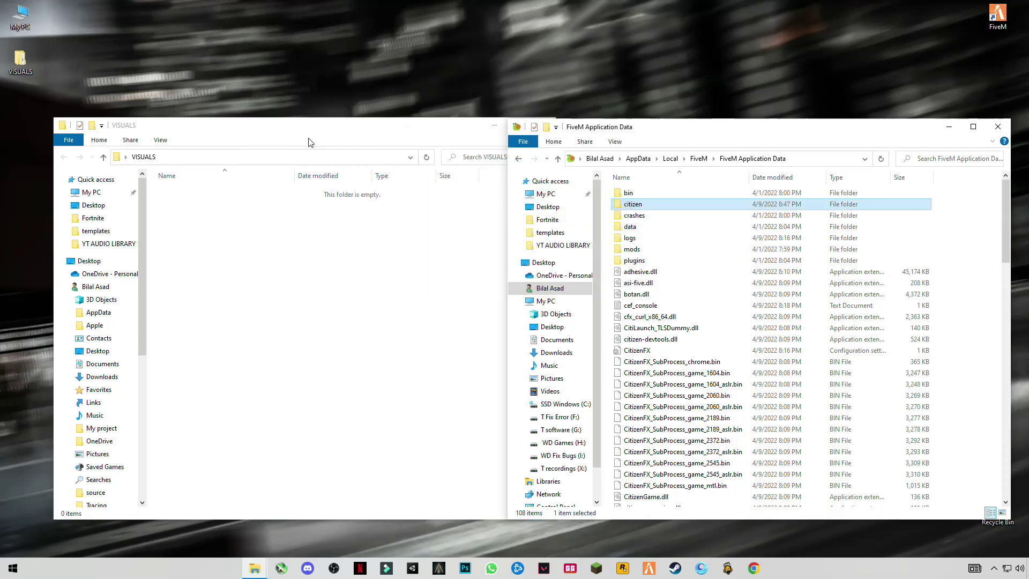
- Close both folder windows and move the VISUALS folder to the Recycle Bin
click(508, 123)
click(543, 124)
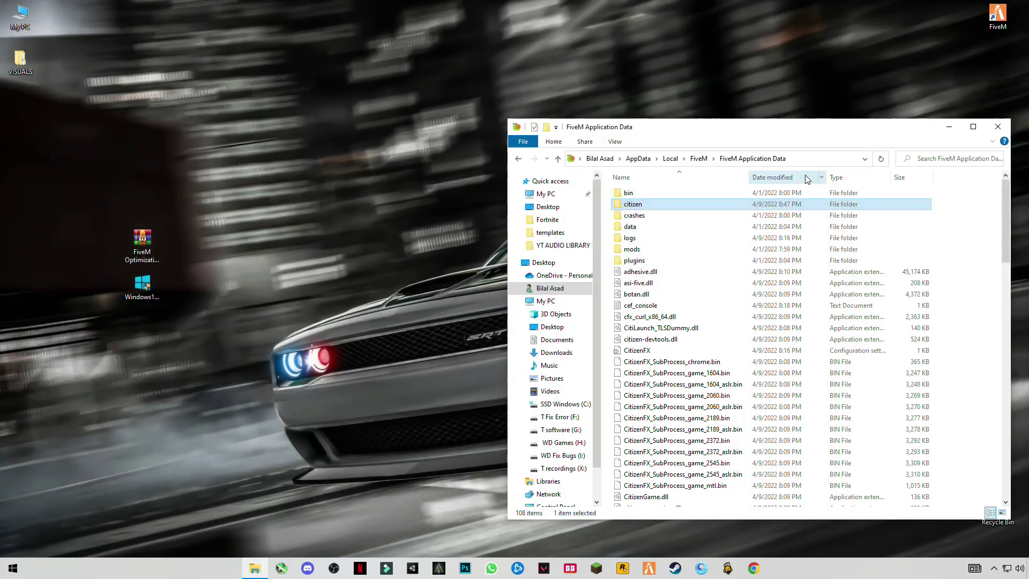
click(998, 127)
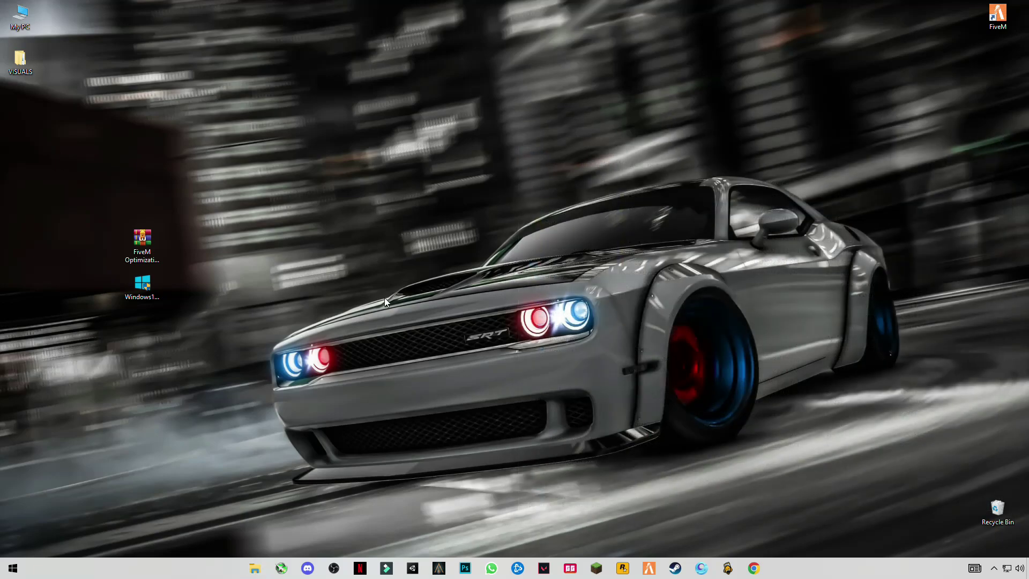
drag(20, 60, 997, 509)
- Extract the FiveM Optimization Pack 2022! archive onto the desktop and move the archive to the Recycle Bin
right_click(144, 247)
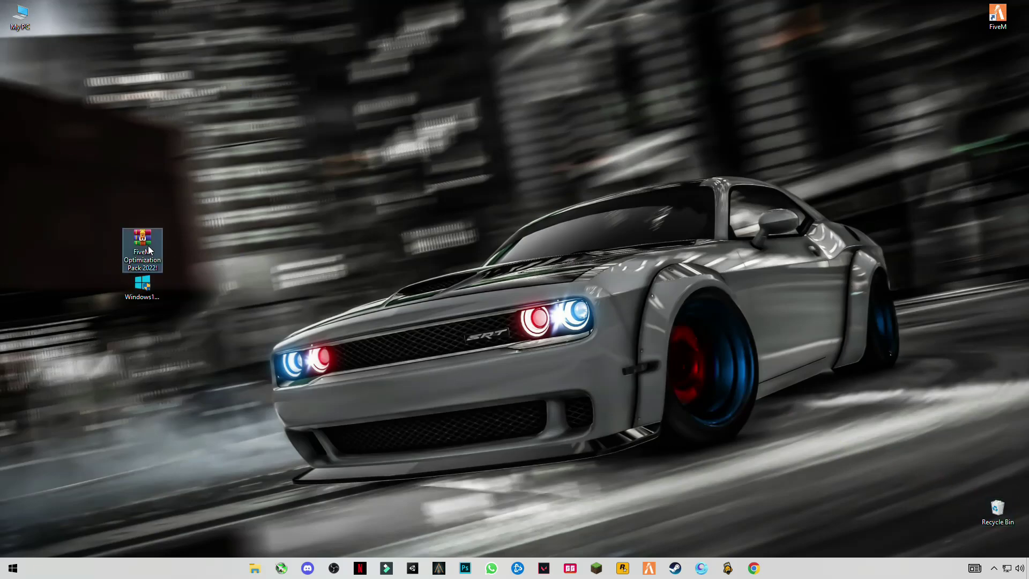
click(70, 299)
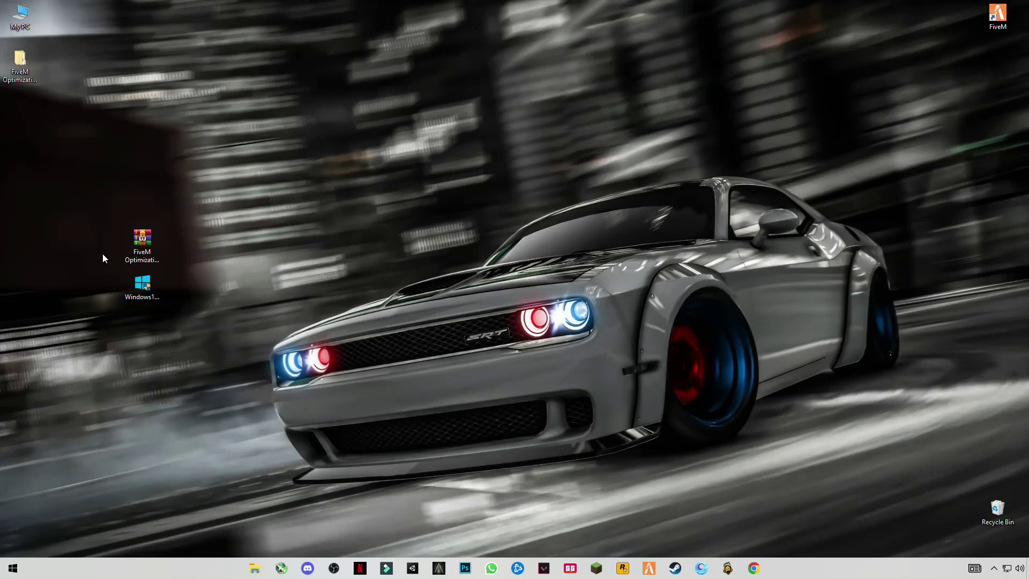
drag(140, 243, 996, 508)
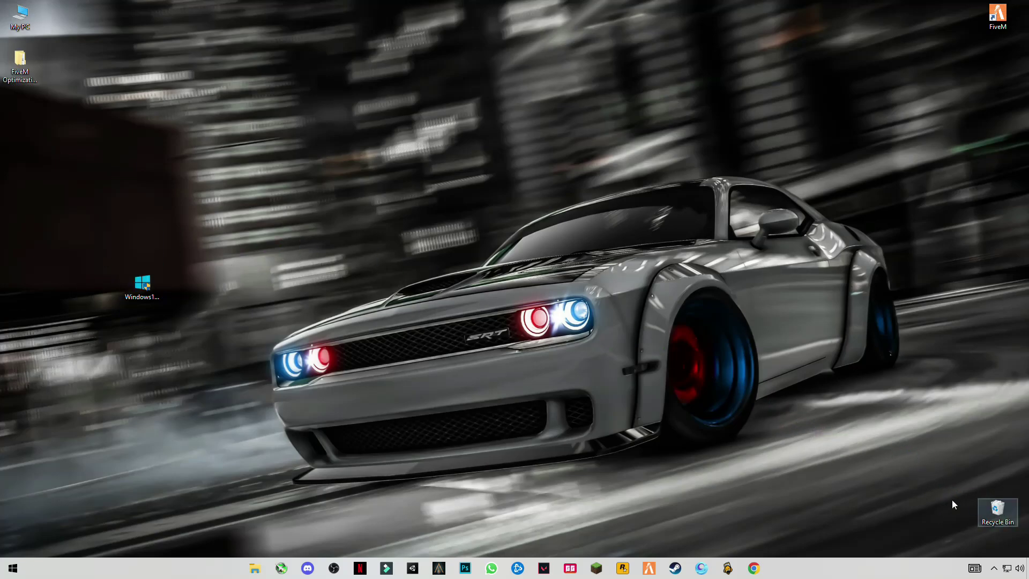
- Run the Windows 10 upgrade installer from the desktop, allow it to make changes, and exit the Update Assistant
drag(143, 284, 428, 106)
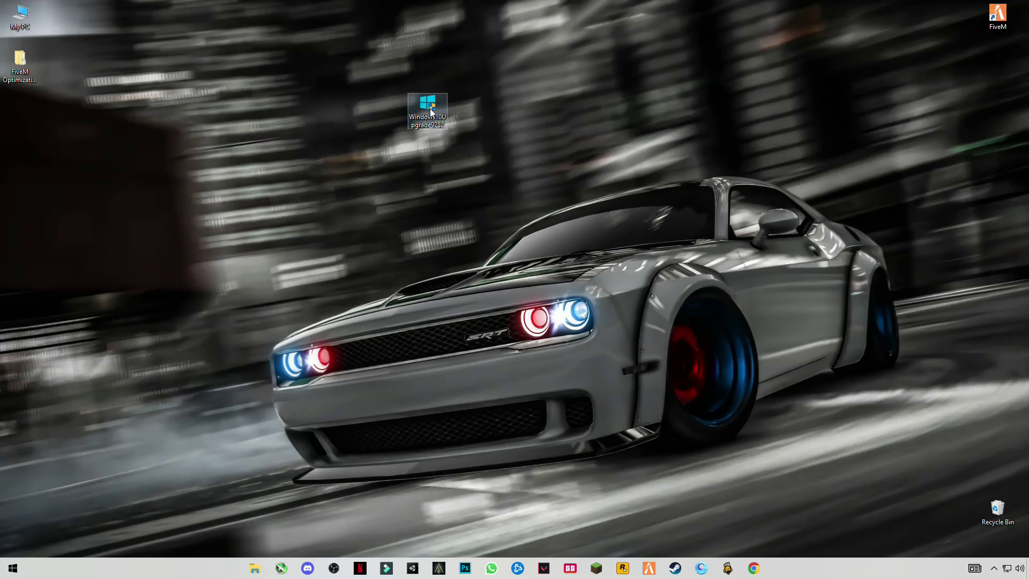
double_click(434, 127)
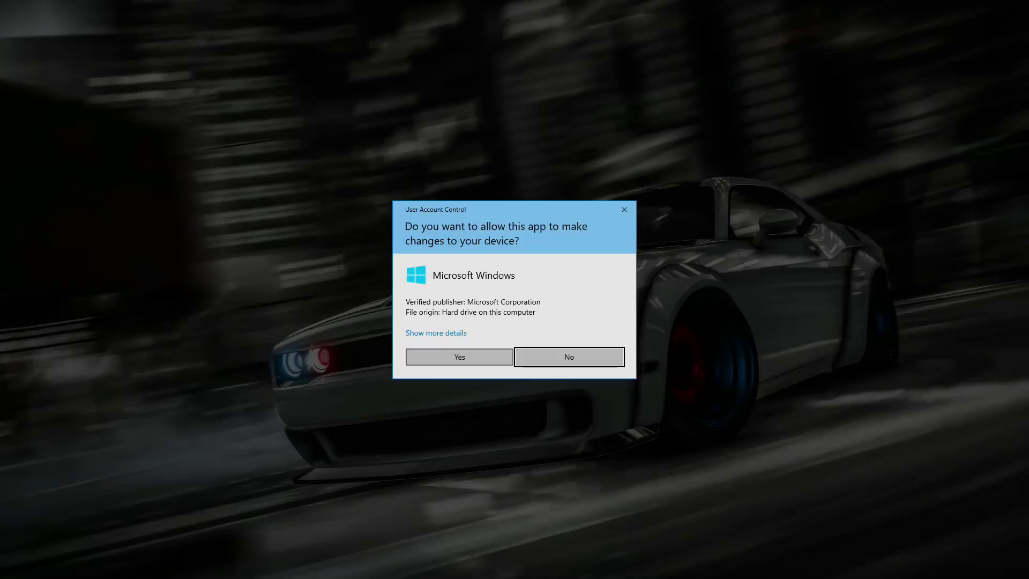
click(445, 352)
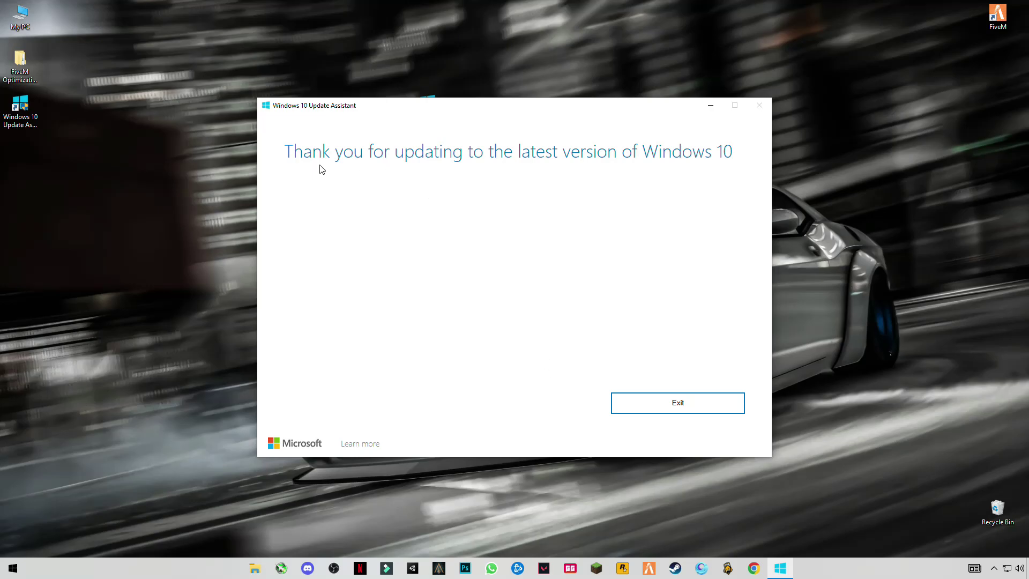
- Check the installed Windows version in the system's About settings, and close Settings
right_click(598, 212)
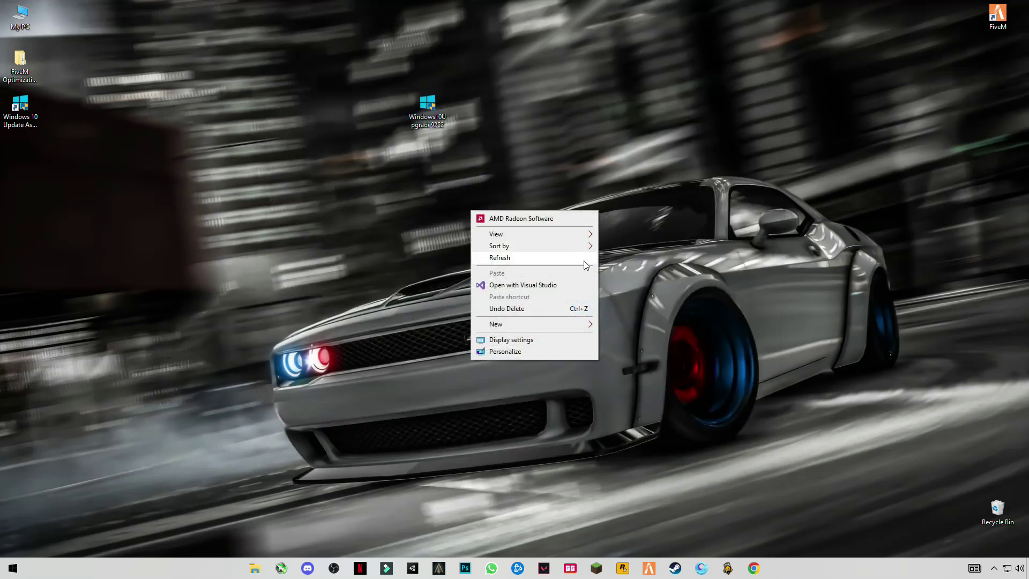
click(502, 342)
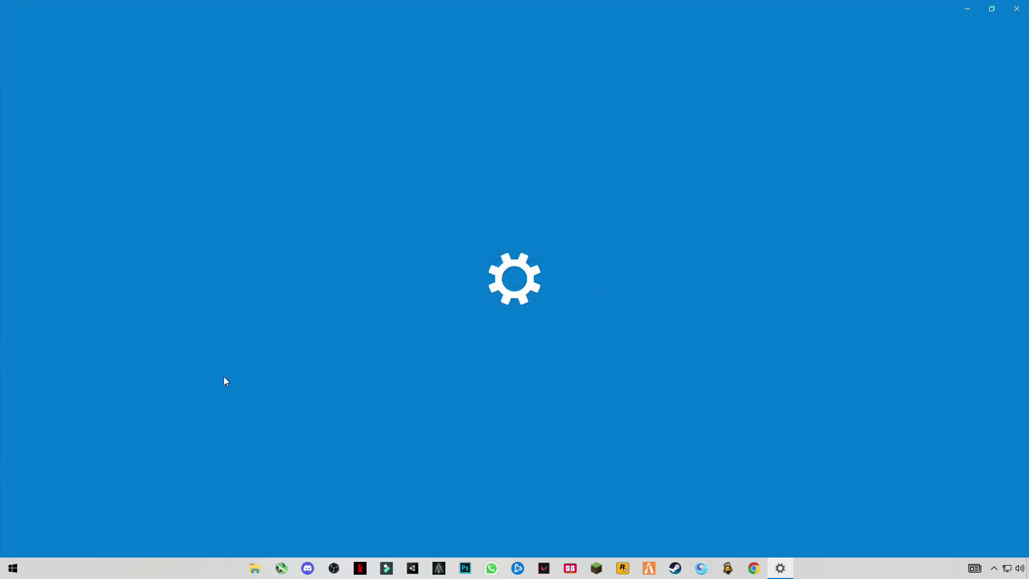
click(53, 428)
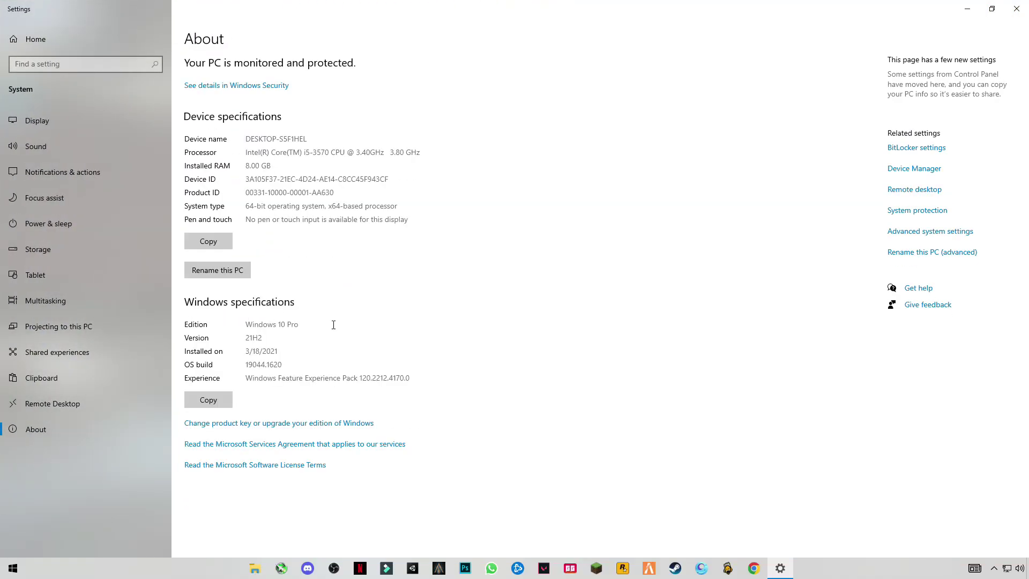
drag(263, 339, 241, 341)
click(1017, 8)
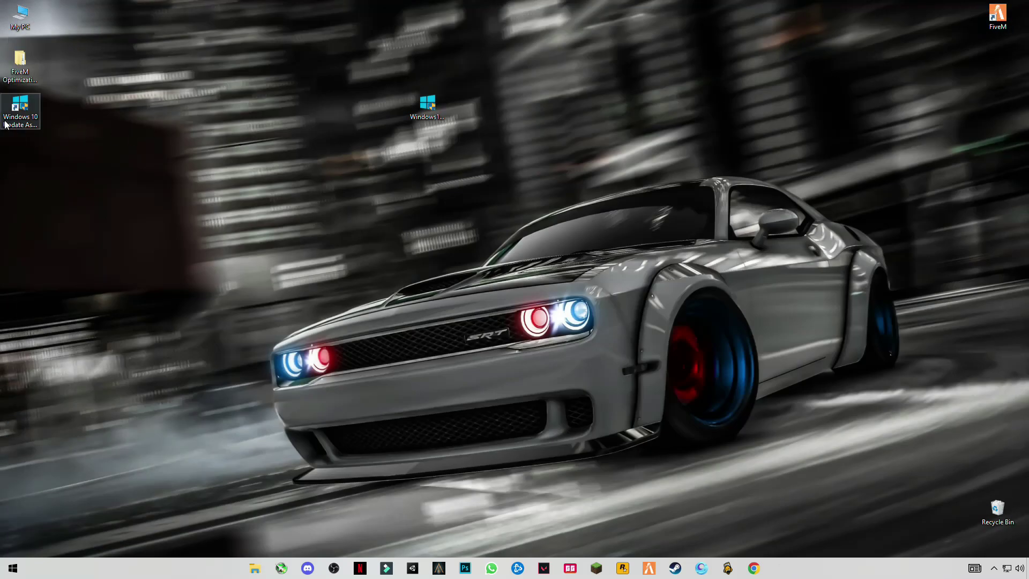
- Move the Windows 10 Update Assistant shortcut and upgrade installer to the Recycle Bin, and open the FiveM Optimization Pack 2022! folder
drag(9, 126, 378, 115)
drag(532, 96, 995, 507)
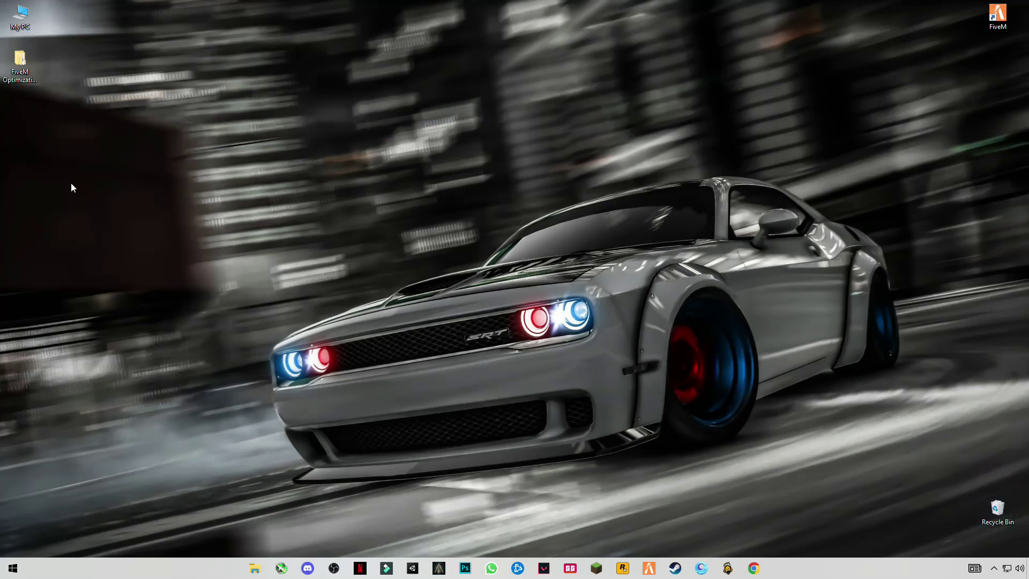
drag(20, 64, 344, 219)
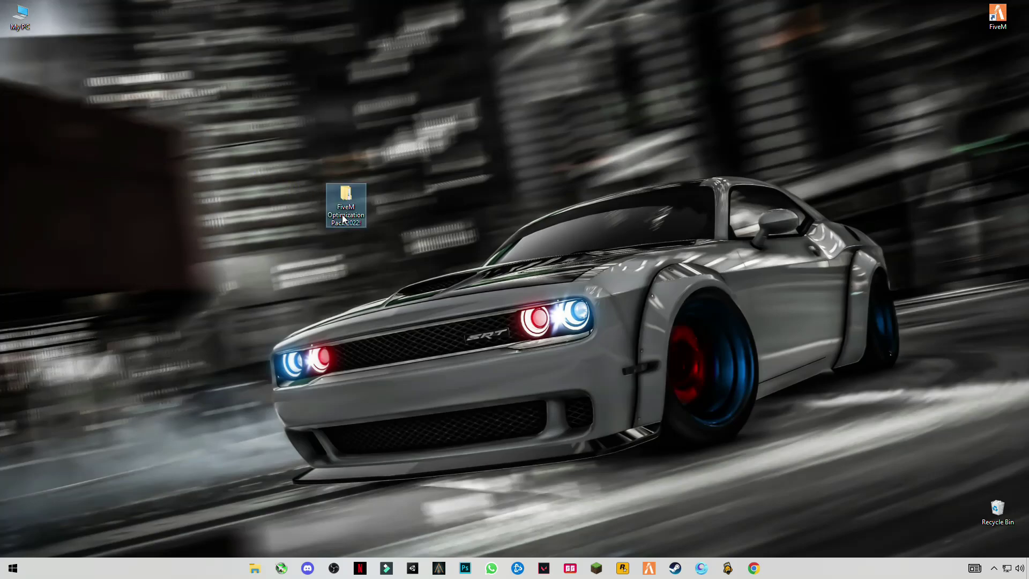
double_click(355, 203)
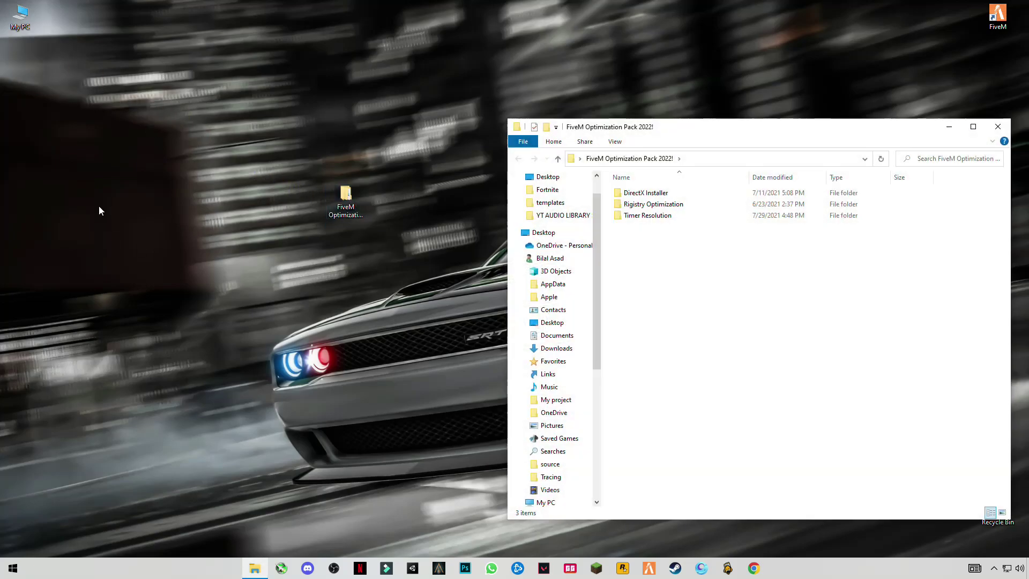
- Launch dxwebsetup from the DirectX Installer folder and allow it to make changes to the device
click(647, 194)
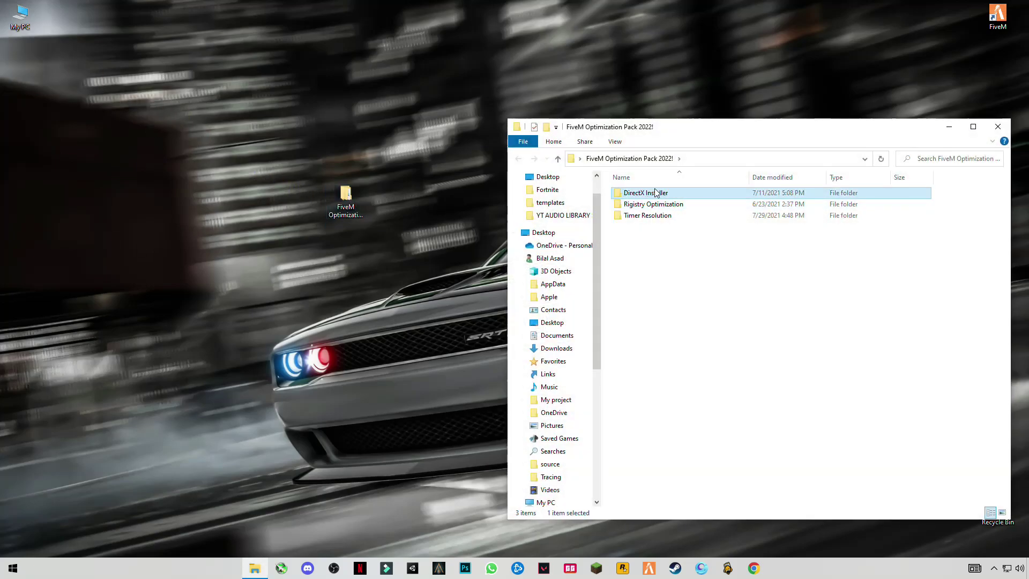
double_click(656, 193)
double_click(650, 193)
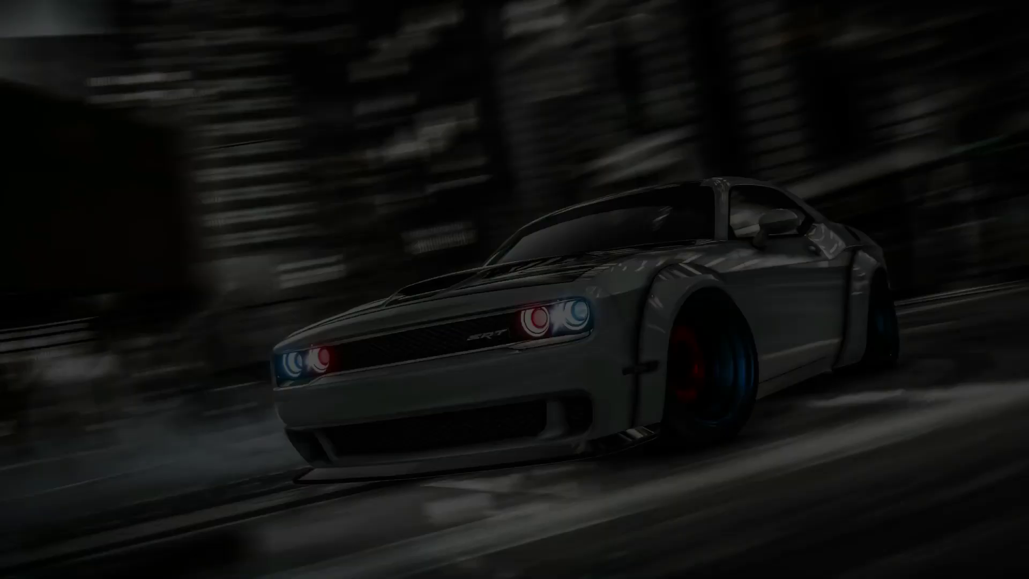
click(485, 357)
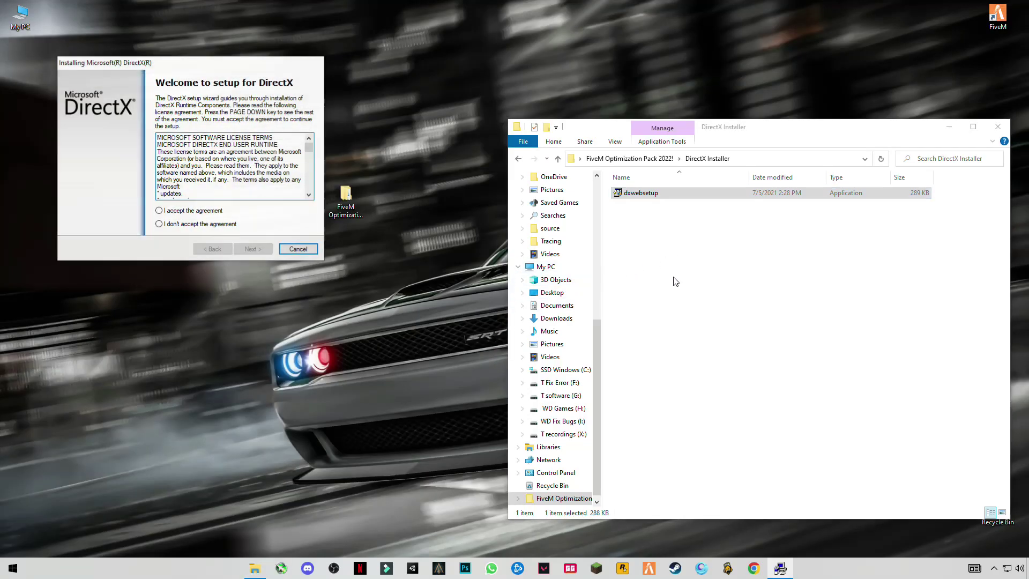
- Accept the DirectX license agreement, decline the Bing Bar, and complete the DirectX setup
click(166, 213)
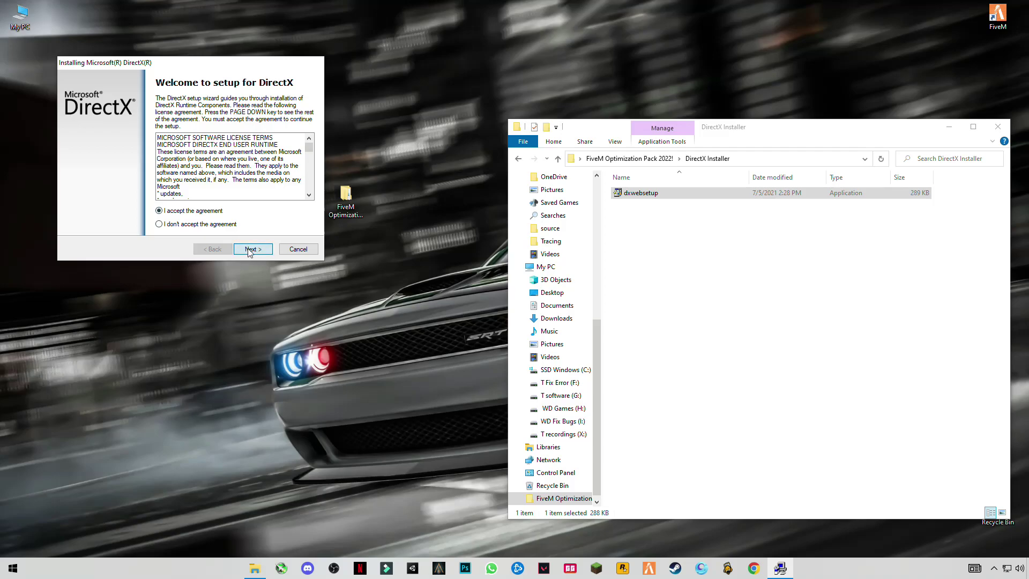
click(250, 250)
click(152, 174)
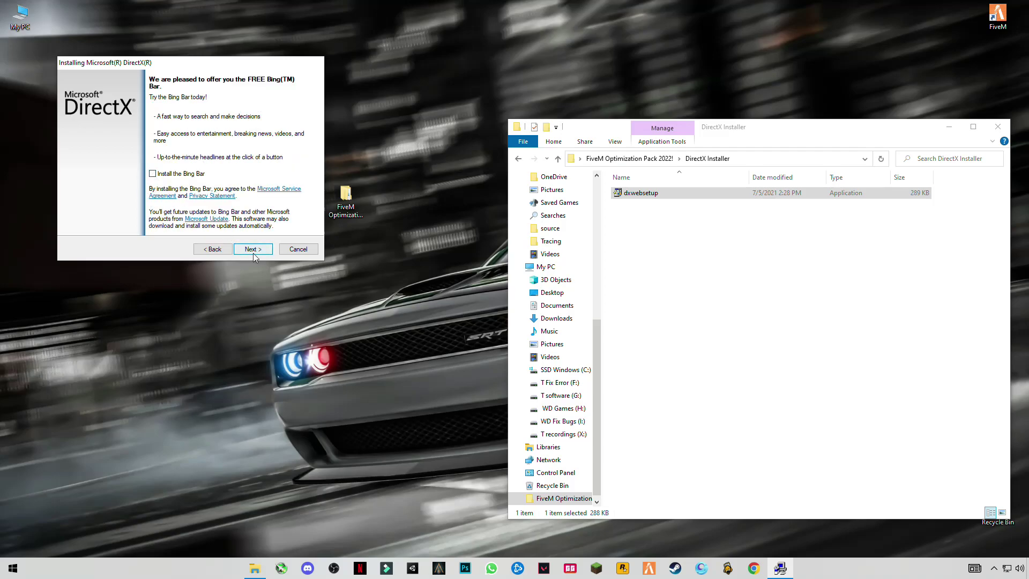
click(252, 249)
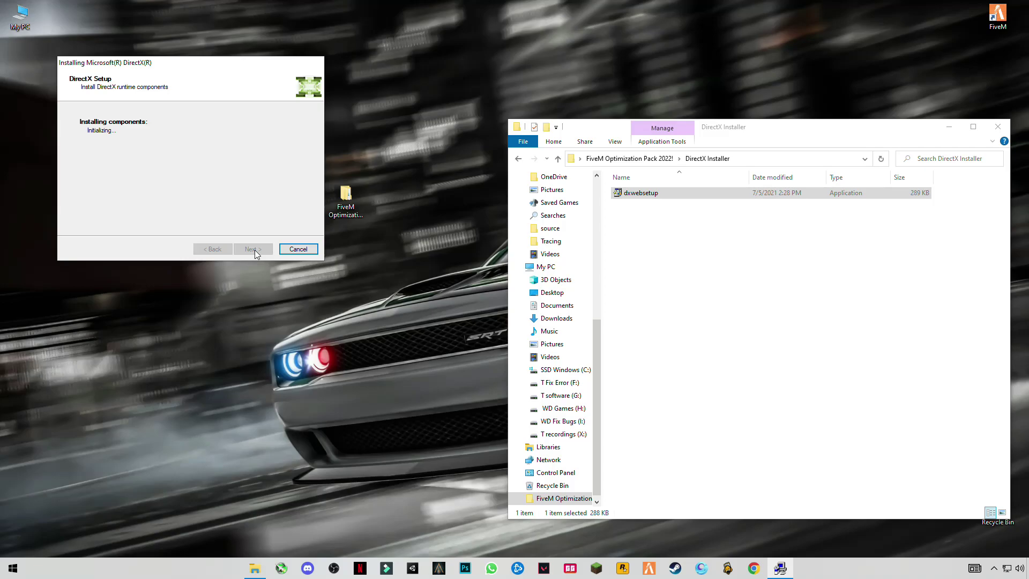
click(252, 249)
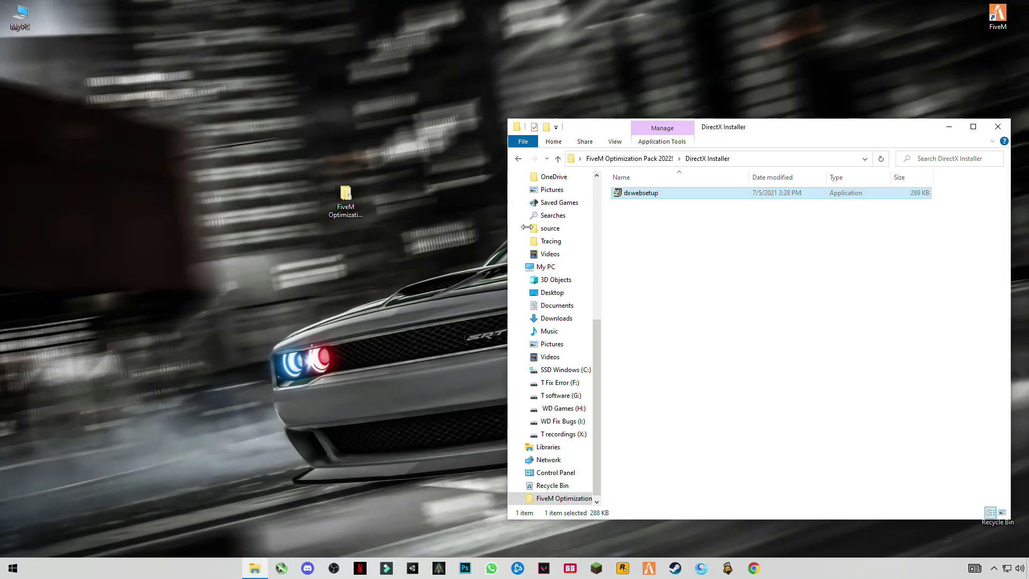
- Add the CPU boost registry file from the Rigistry Optimization pack's CPU Speed Boost folder to the registry
click(518, 159)
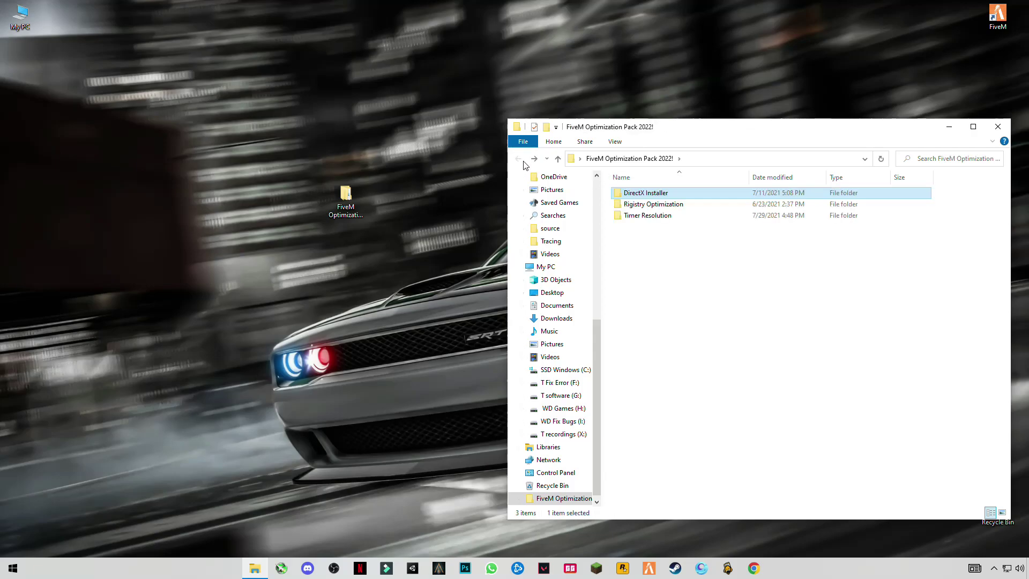
click(670, 208)
double_click(681, 210)
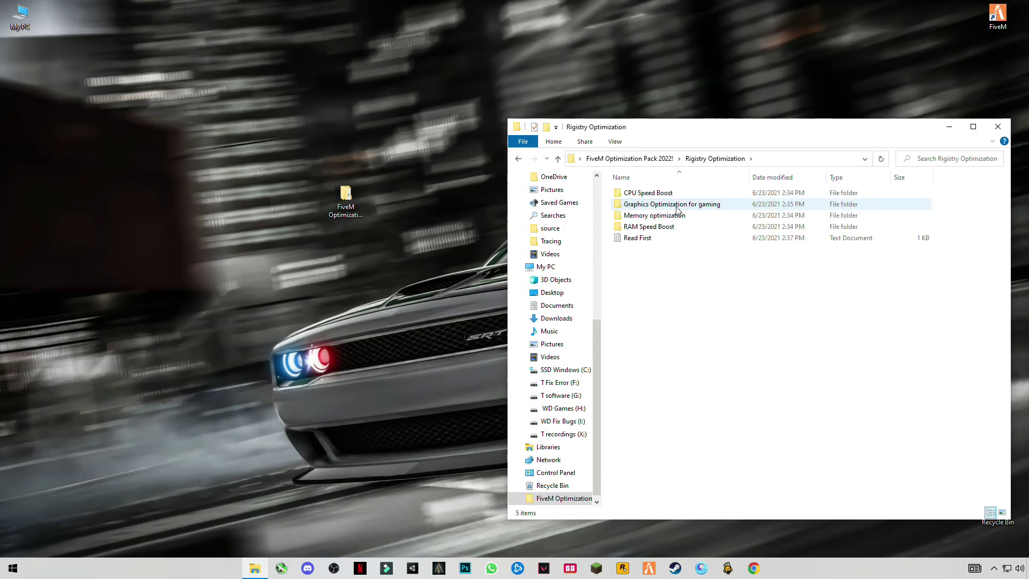
double_click(648, 194)
double_click(646, 194)
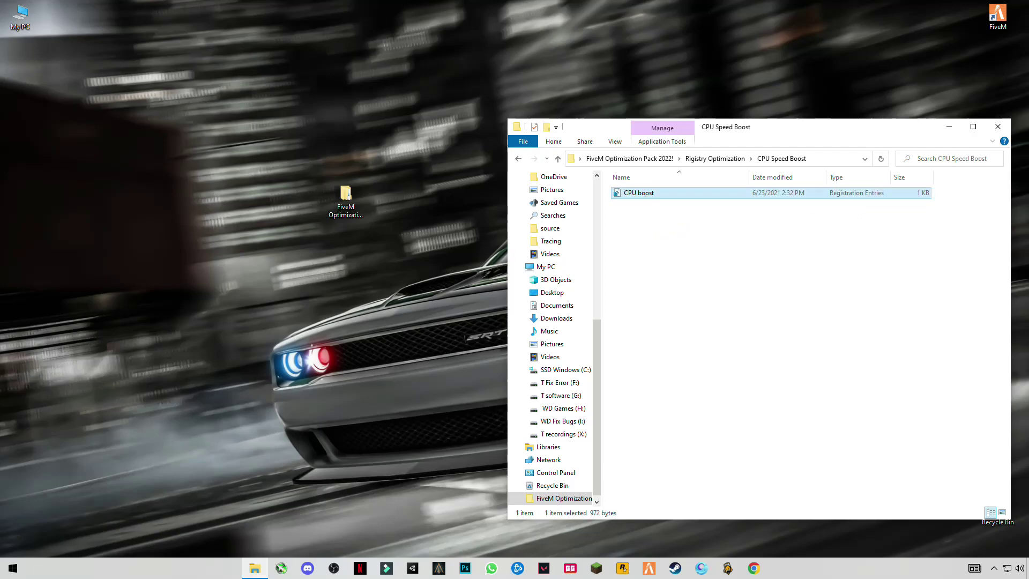
click(482, 358)
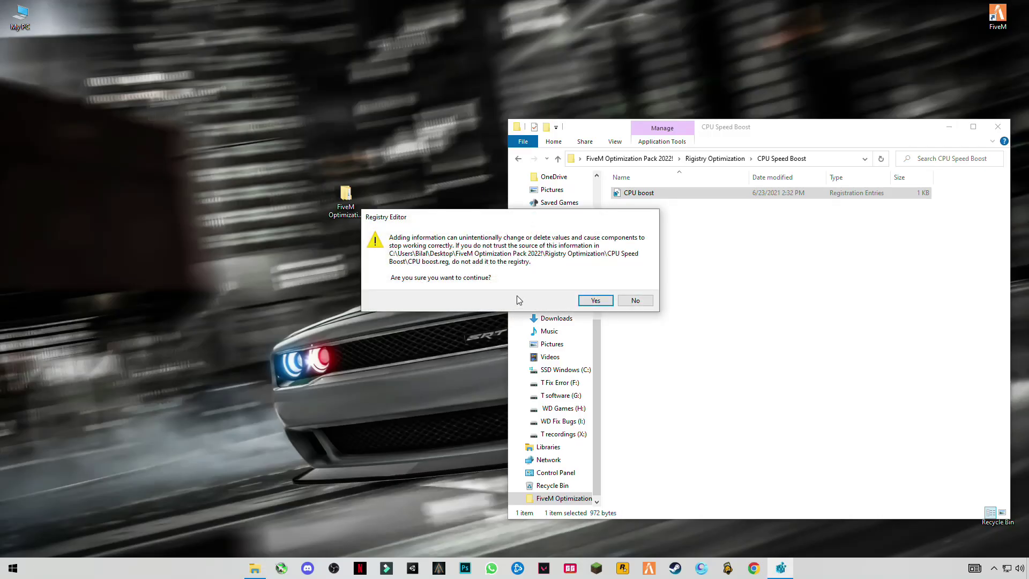
click(596, 300)
click(635, 290)
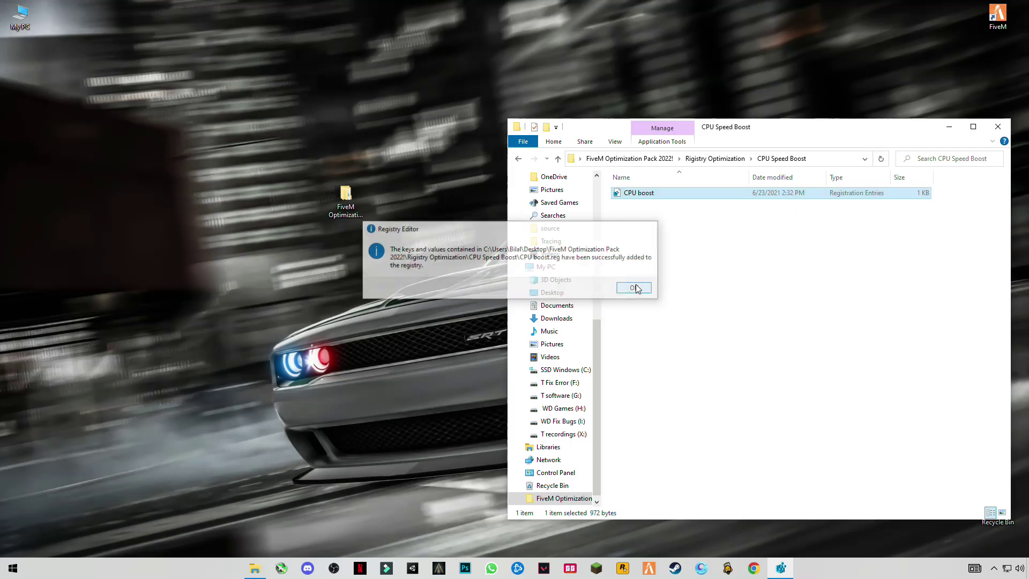
- Add the Graphics Optimize registry file from the Graphics Optimization for gaming folder to the registry
click(518, 159)
double_click(617, 204)
double_click(649, 193)
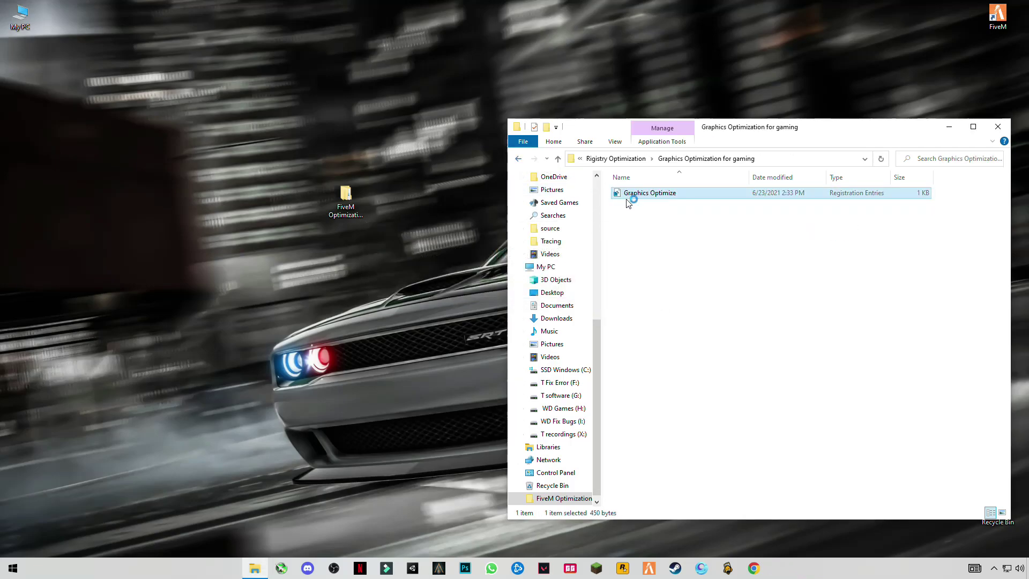
click(461, 352)
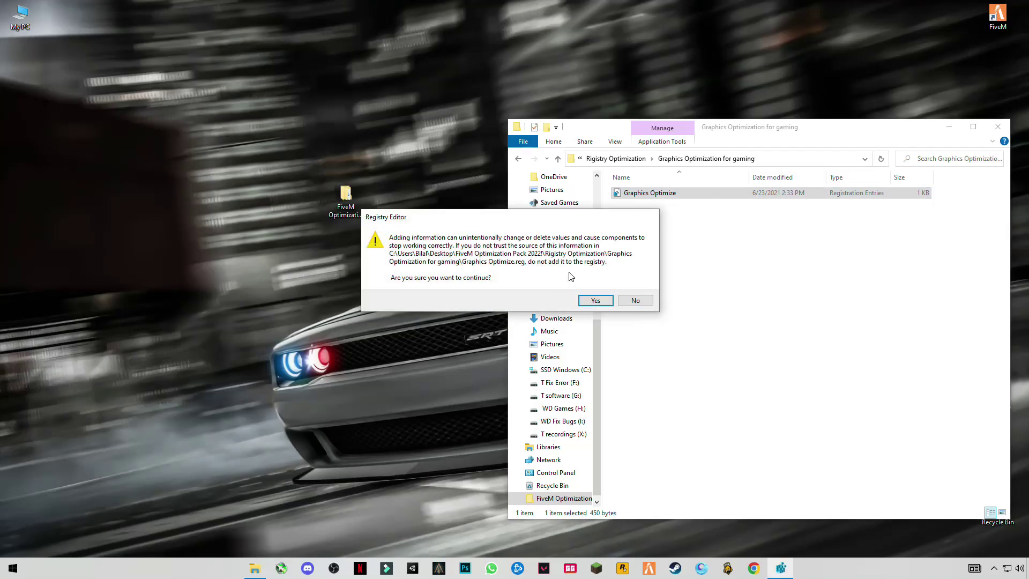
click(595, 300)
click(636, 288)
- Add the meamory optimze registry file from the Memory optimization folder to the registry
key(alt+Left)
double_click(653, 215)
click(648, 193)
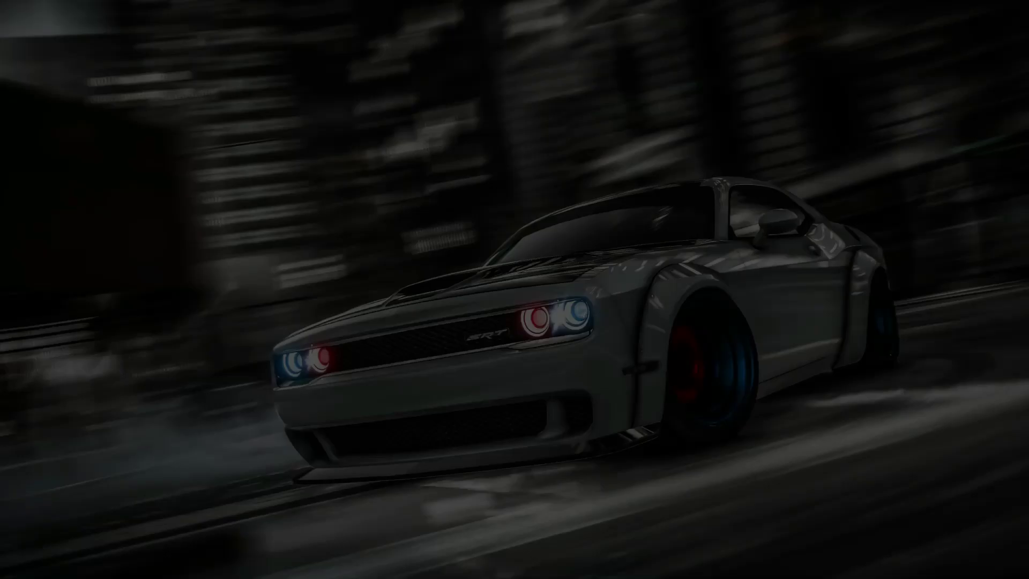
click(461, 352)
click(595, 300)
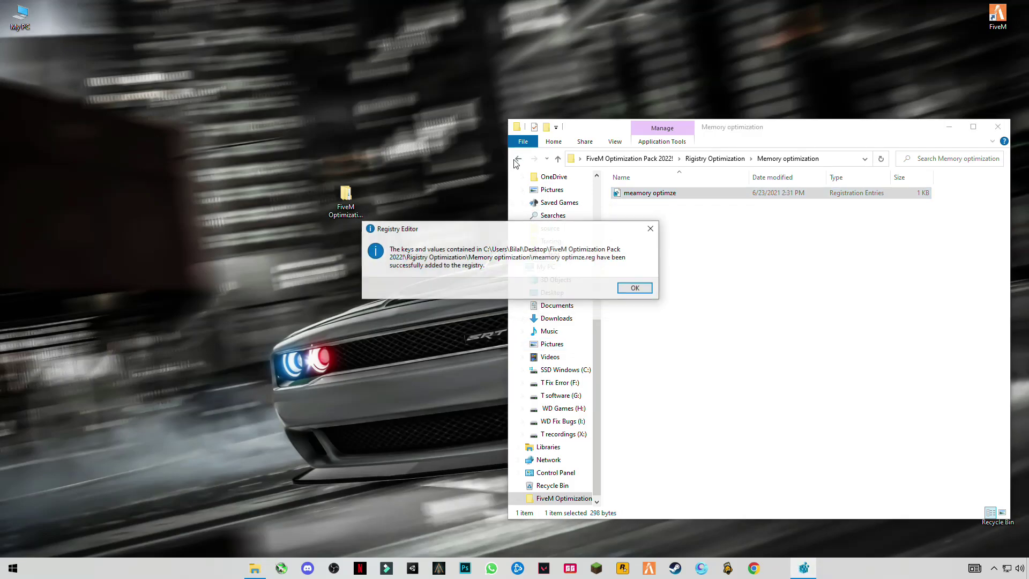
click(635, 288)
- Add the RAM boost registry file from the RAM Speed Boost folder to the registry
key(alt+Left)
double_click(635, 226)
double_click(636, 196)
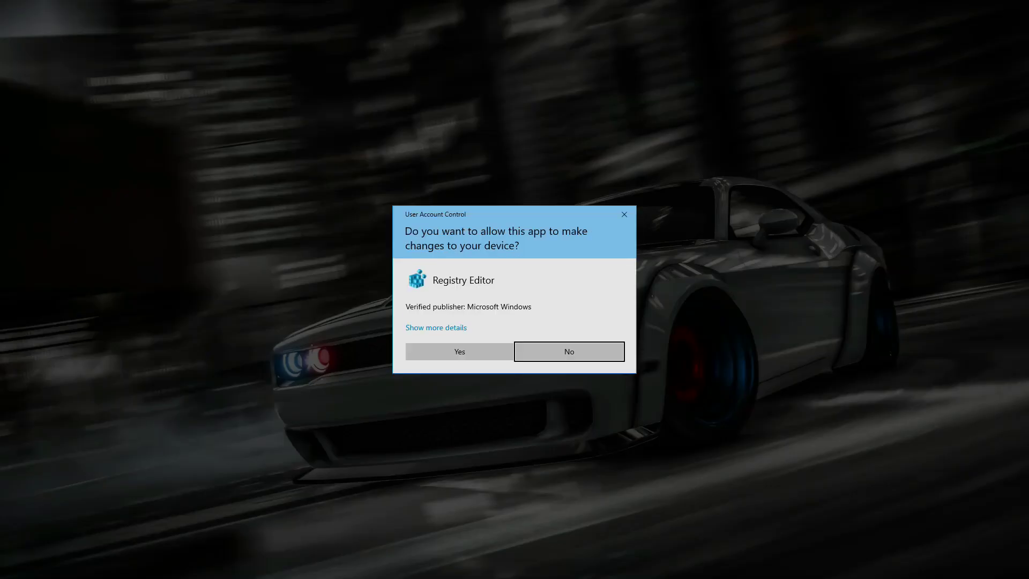
click(460, 351)
click(595, 300)
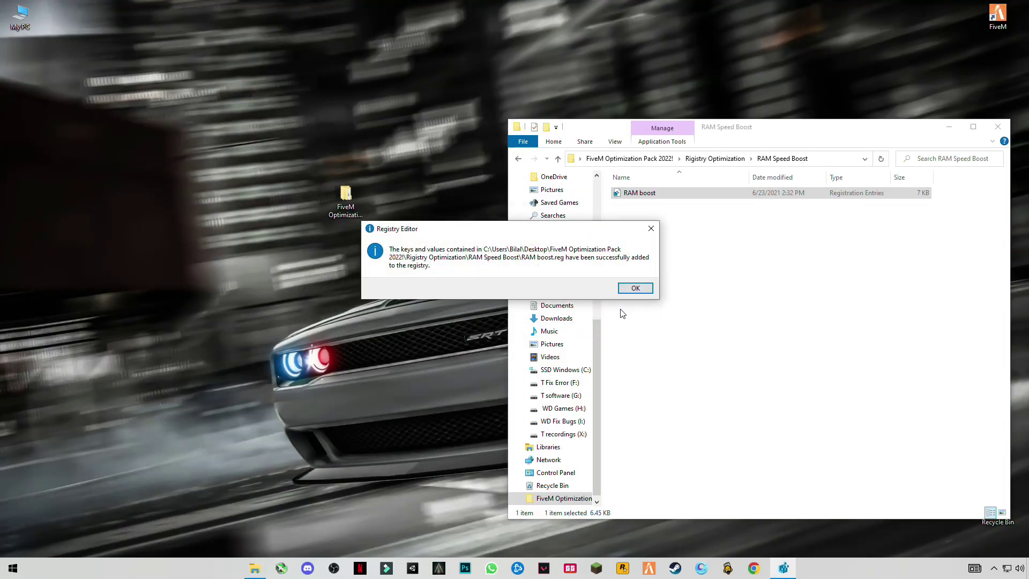
click(634, 288)
- Read the Read First text file in the Rigistry Optimization folder and close it
click(519, 159)
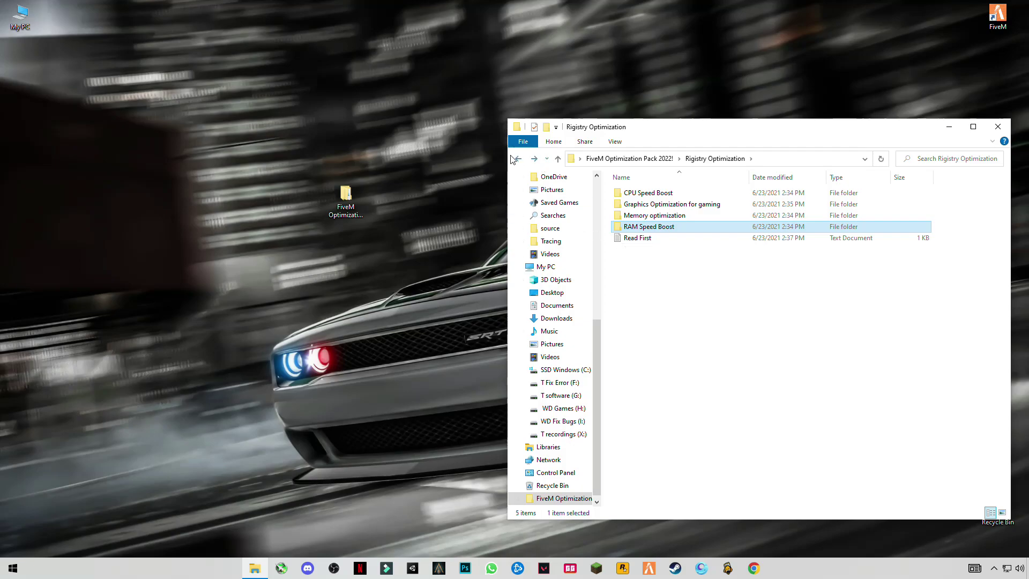
double_click(637, 238)
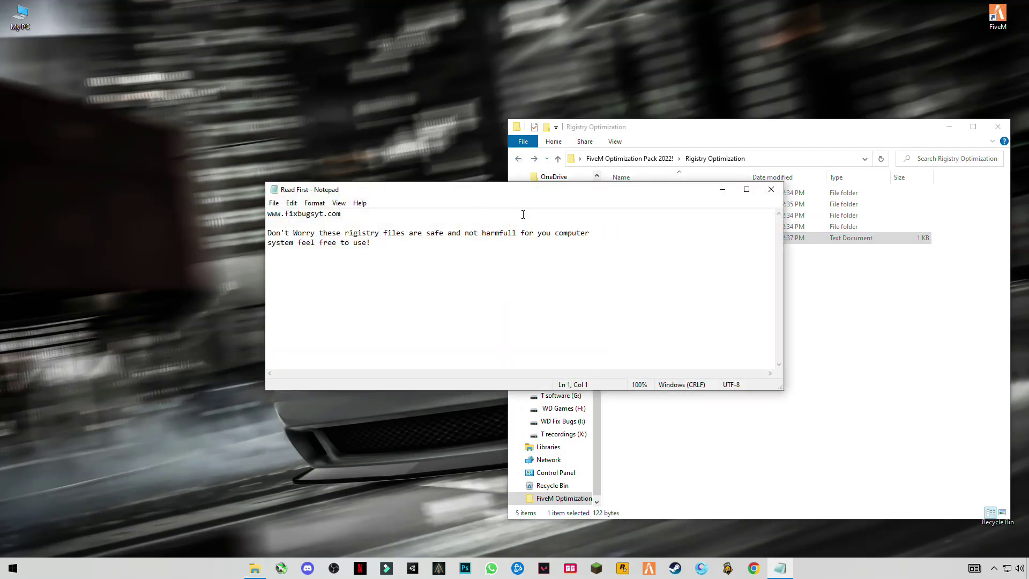
click(771, 189)
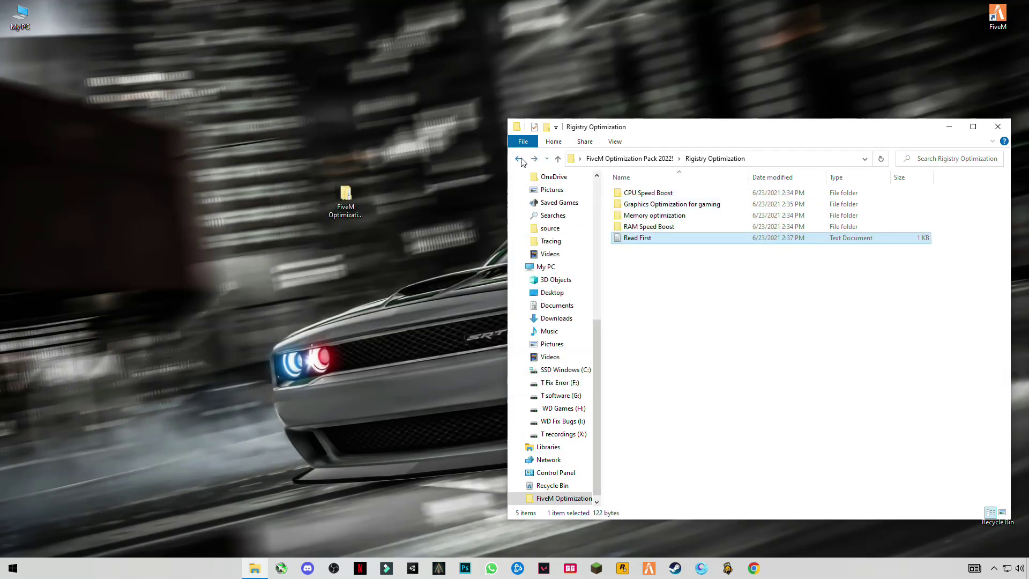
- Open the cmd code for timer resolution file in the Timer Resolution folder and copy its three bcdedit commands
click(519, 159)
click(651, 217)
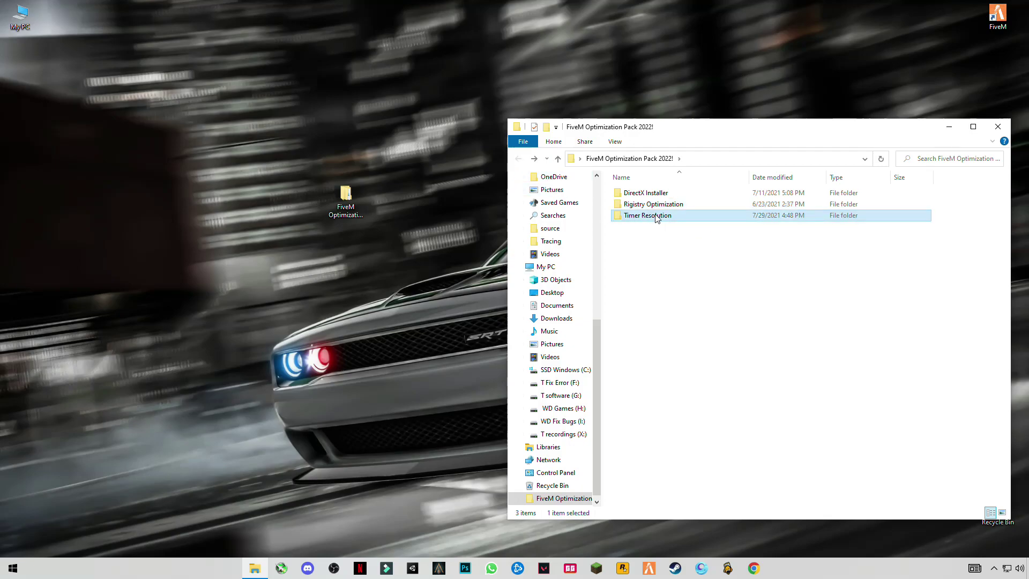
double_click(655, 217)
double_click(646, 194)
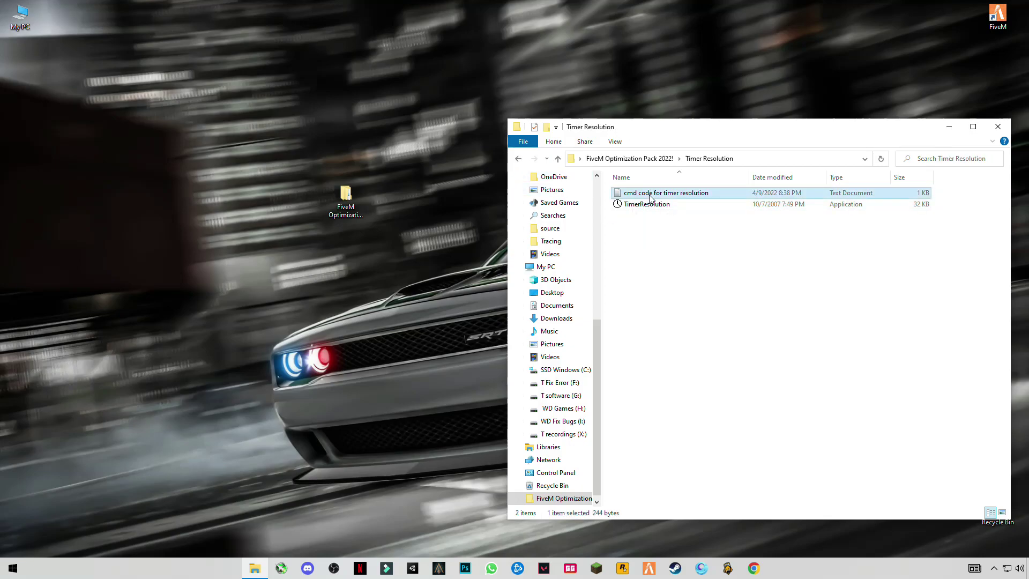
drag(428, 336, 256, 292)
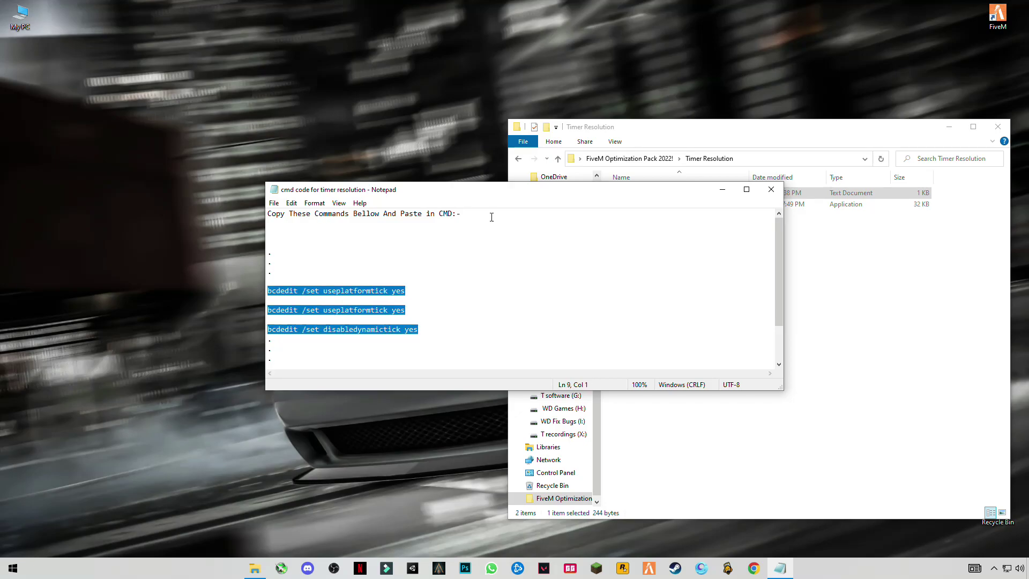
right_click(362, 289)
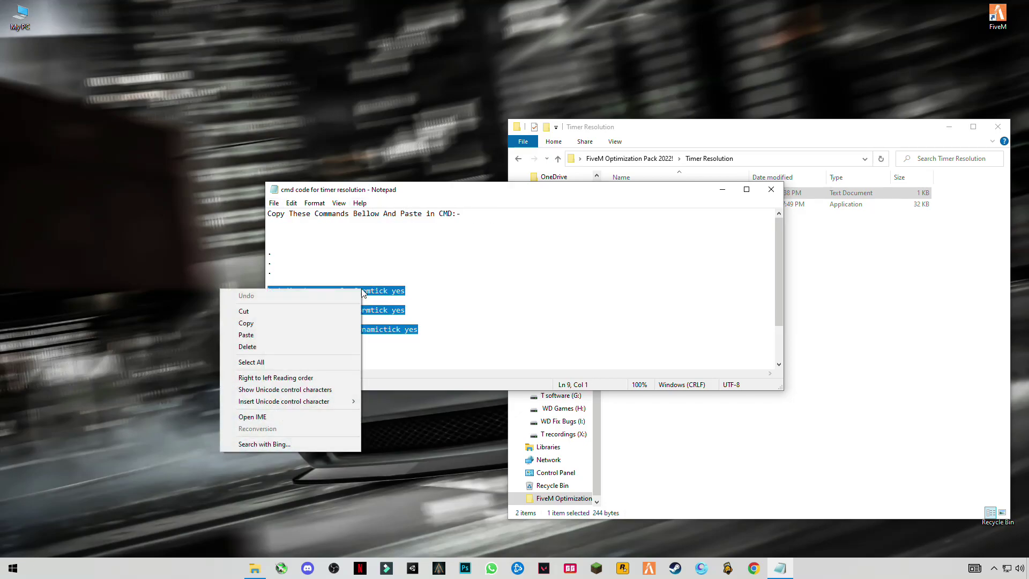
click(280, 324)
- Launch Command Prompt as administrator and move its window aside so the Notepad file can be reached
key(super)
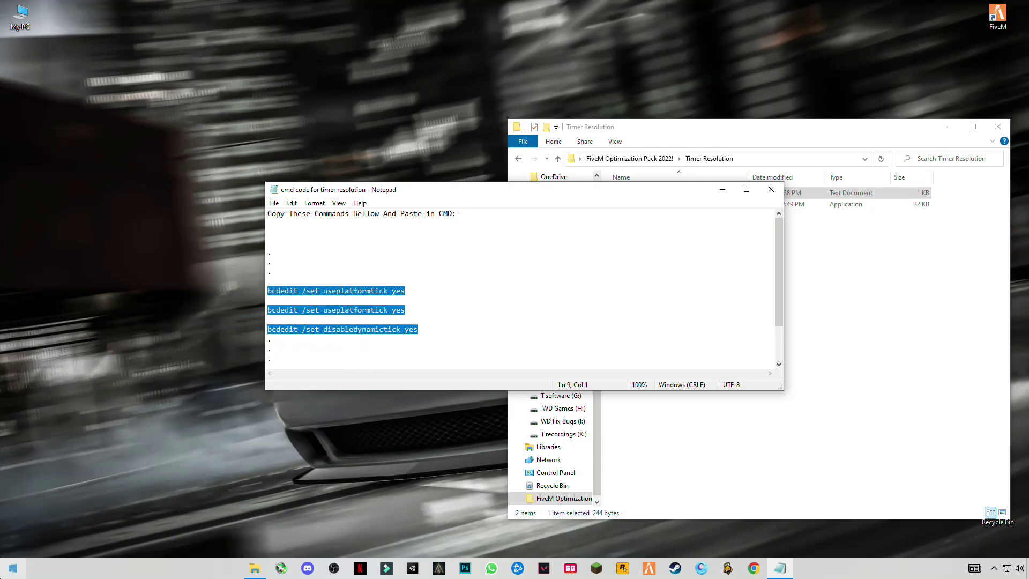
text(c)
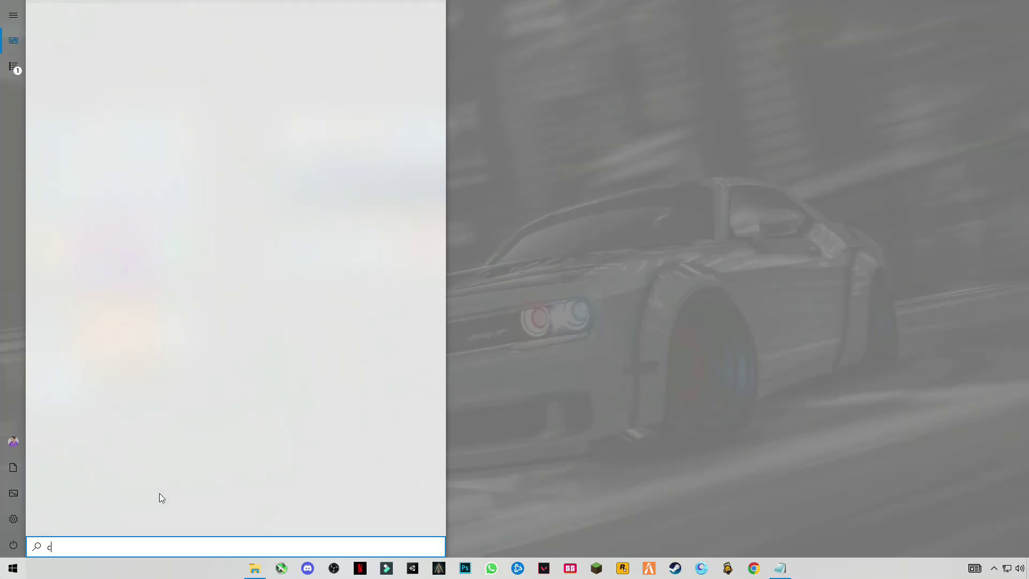
text(md)
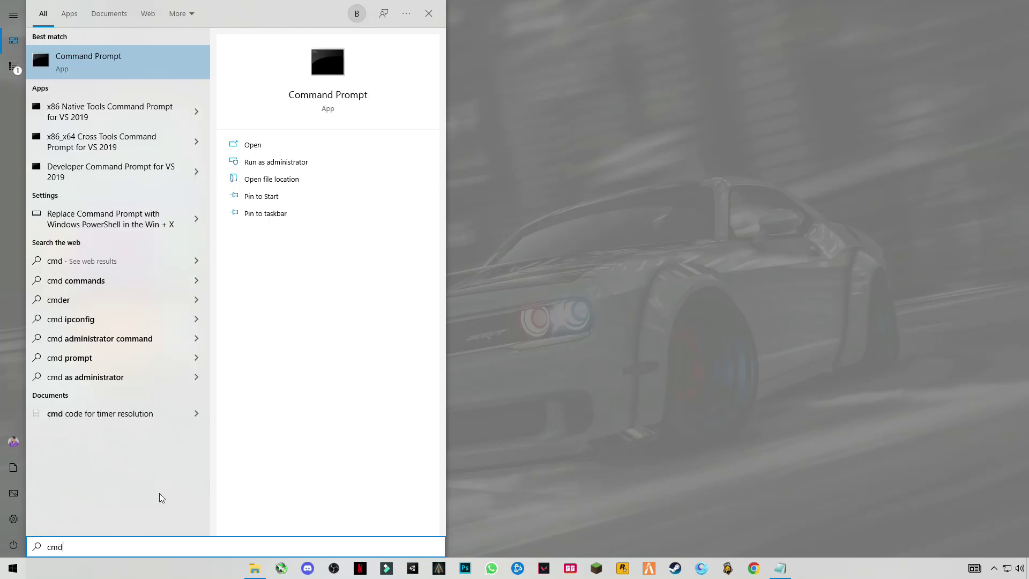
right_click(78, 66)
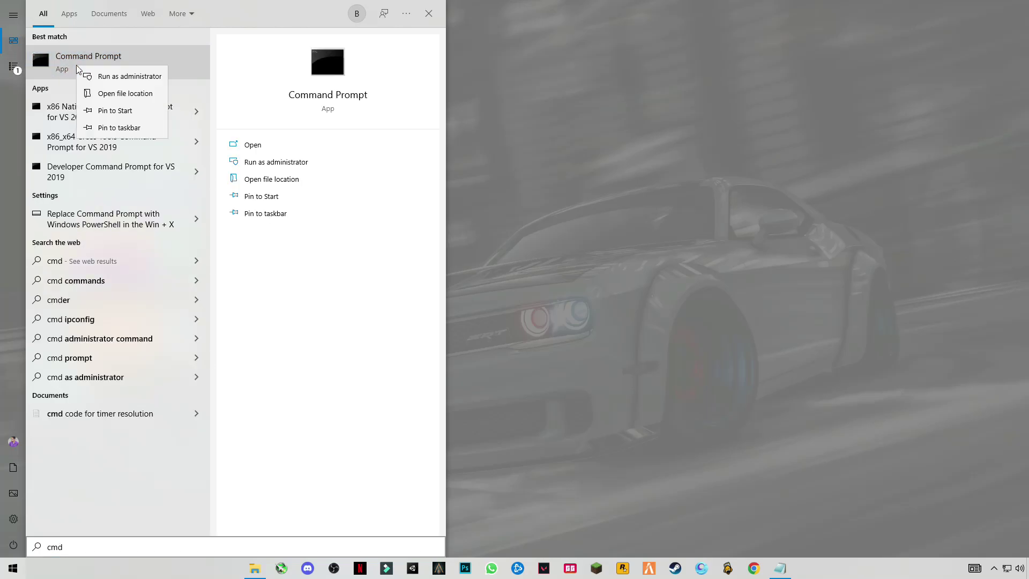
click(111, 75)
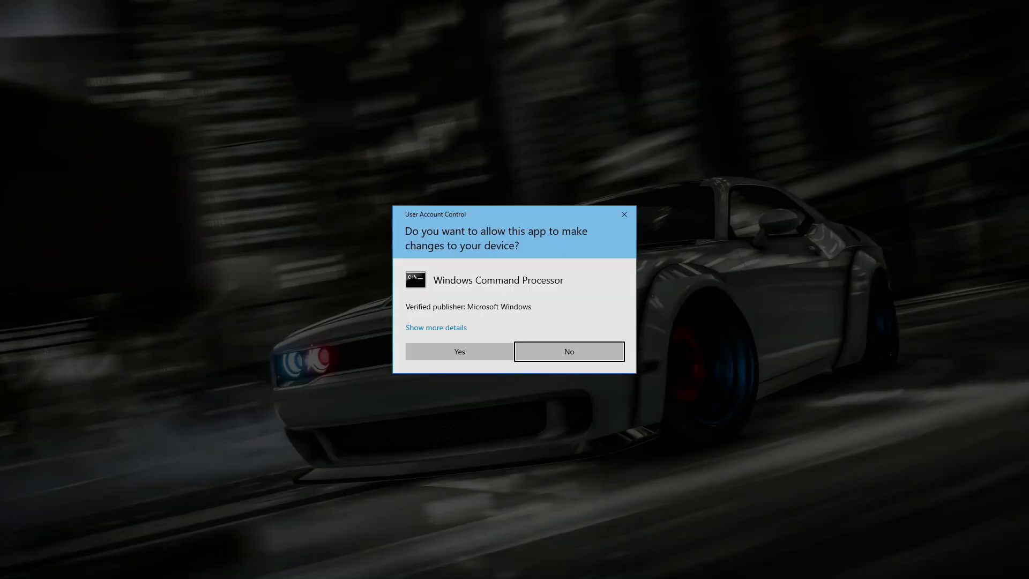
click(477, 352)
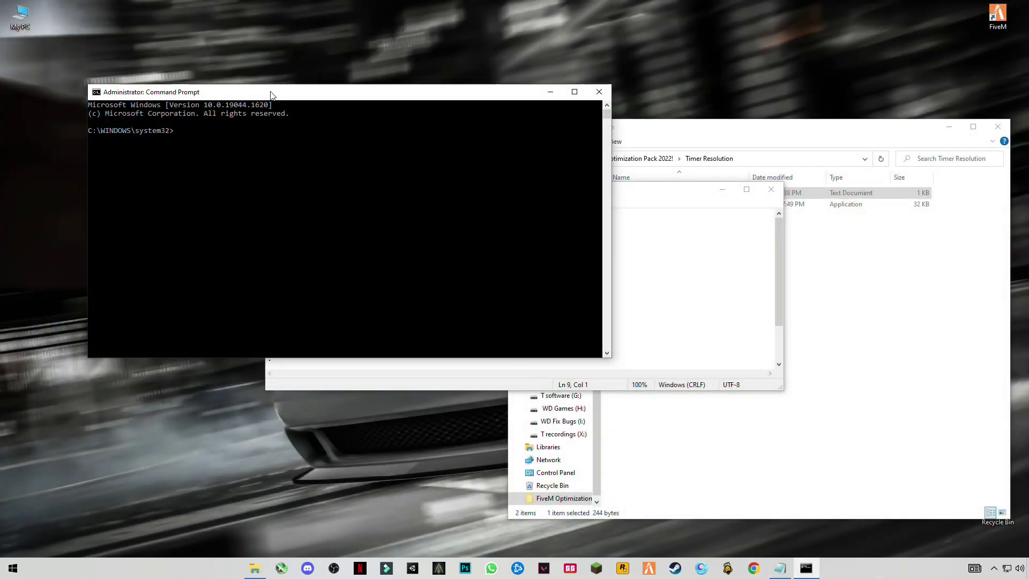
drag(271, 95, 357, 142)
click(275, 178)
key(Escape)
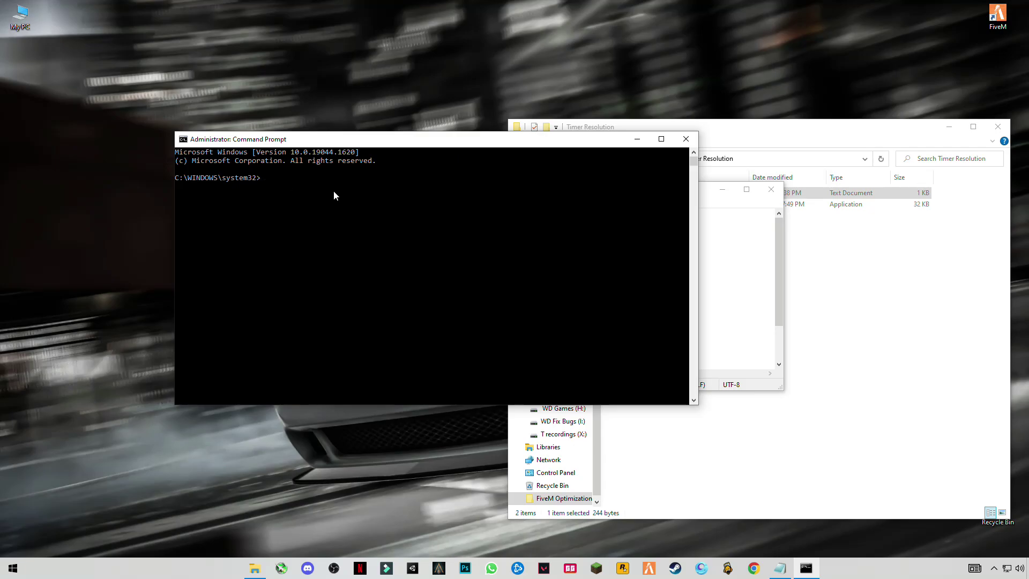
click(263, 177)
key(Escape)
drag(324, 145, 168, 123)
- Copy the three bcdedit command lines from the Notepad file again
click(619, 262)
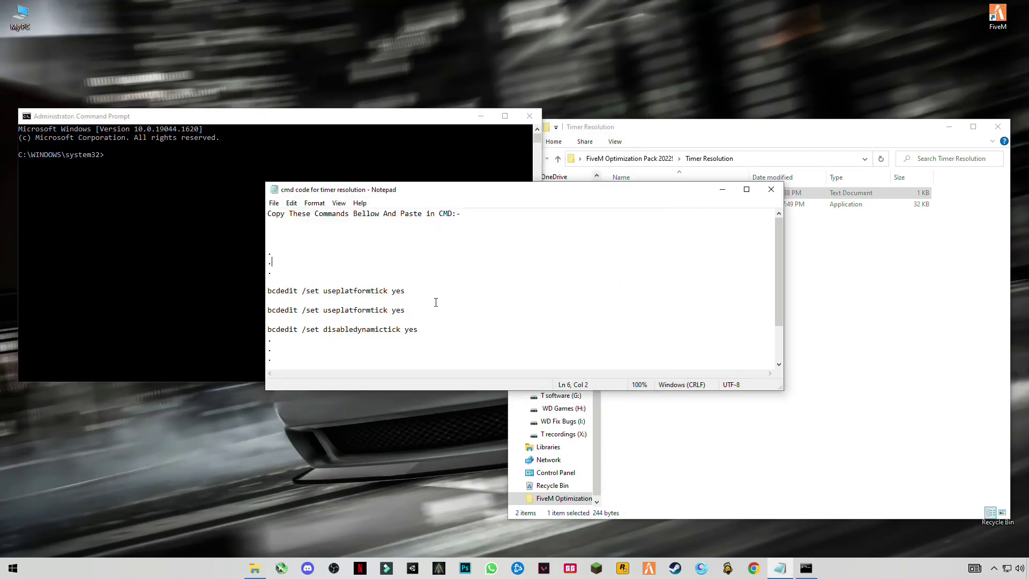
drag(432, 327, 267, 291)
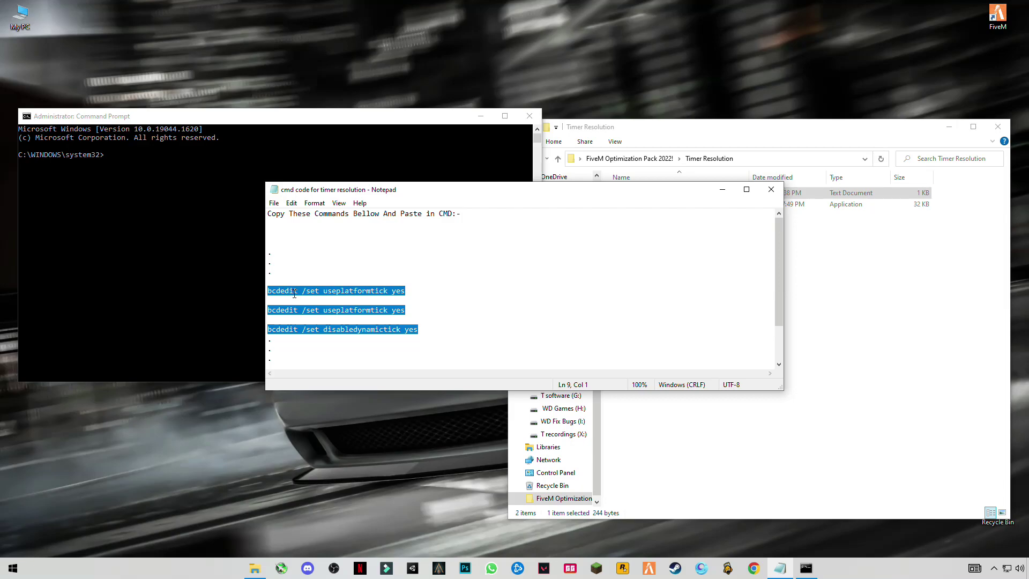
right_click(311, 282)
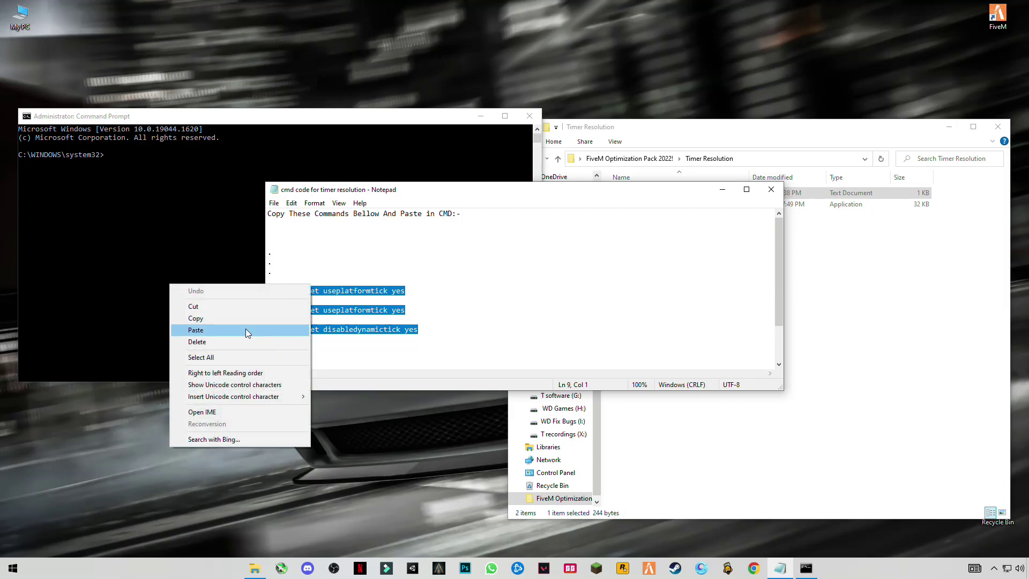
click(211, 317)
- Paste and run the bcdedit useplatformtick yes and disabledynamictick yes commands in Command Prompt, and close it
click(116, 168)
click(115, 163)
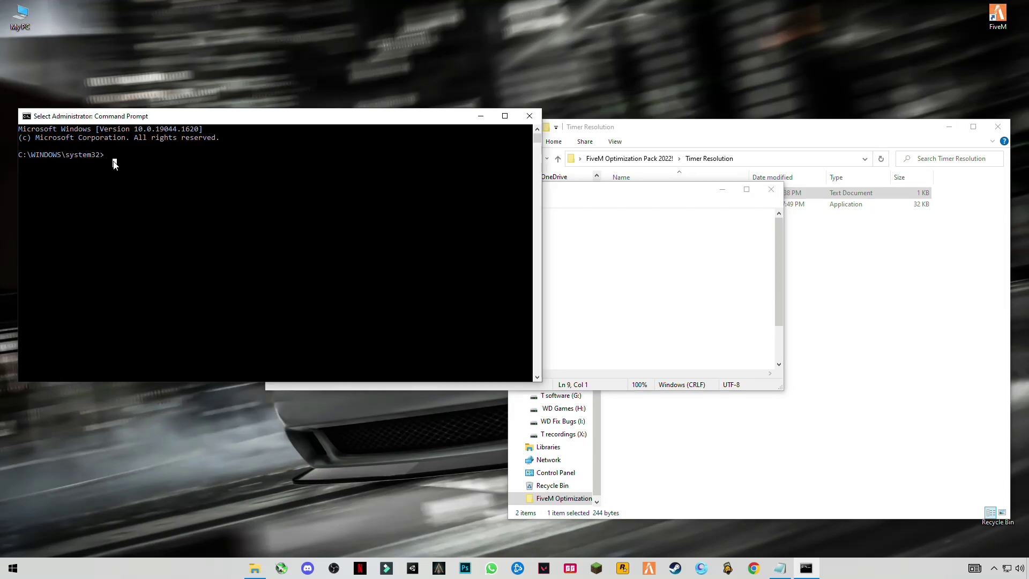
drag(205, 122, 379, 125)
key(ctrl+v)
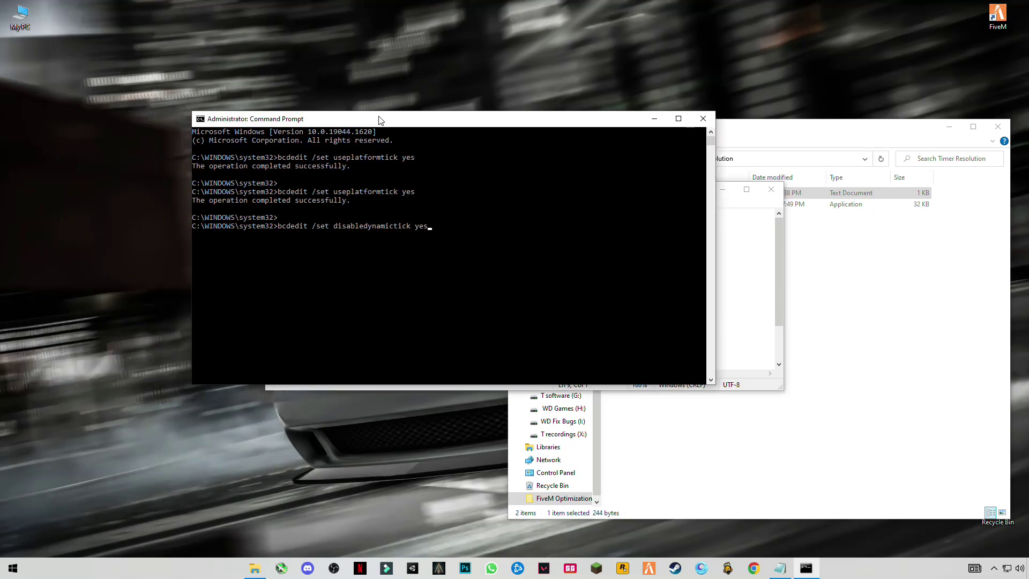
key(Return)
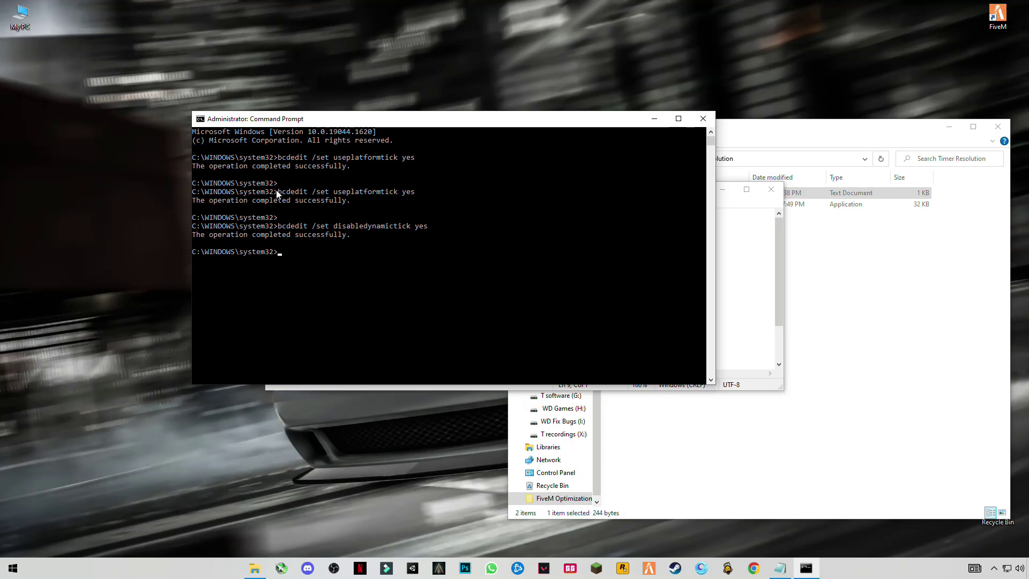
click(702, 118)
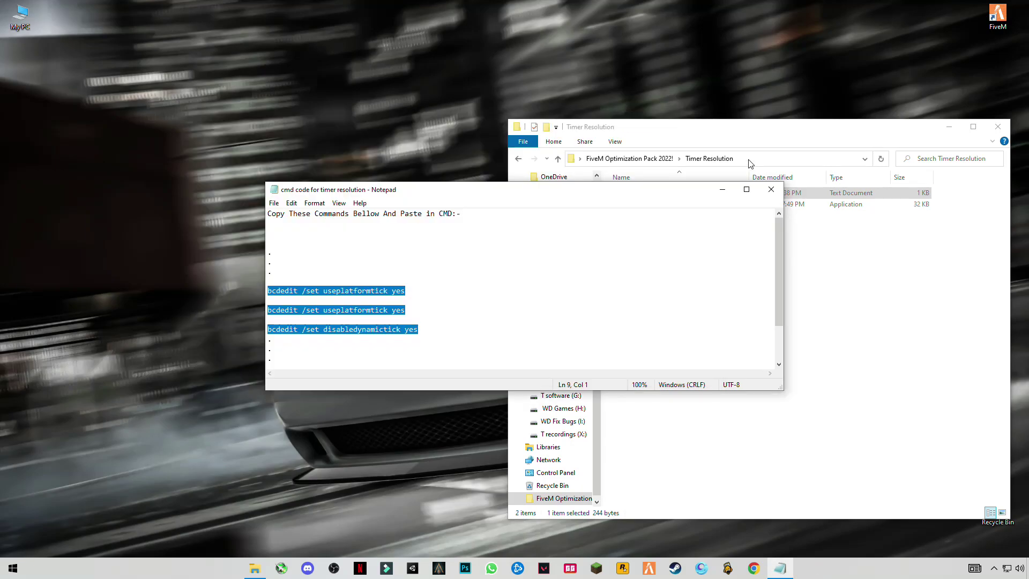
- Close the Notepad file, and run TimerResolution as administrator, allowing it to make changes to the device
click(771, 188)
click(795, 282)
click(637, 205)
right_click(638, 206)
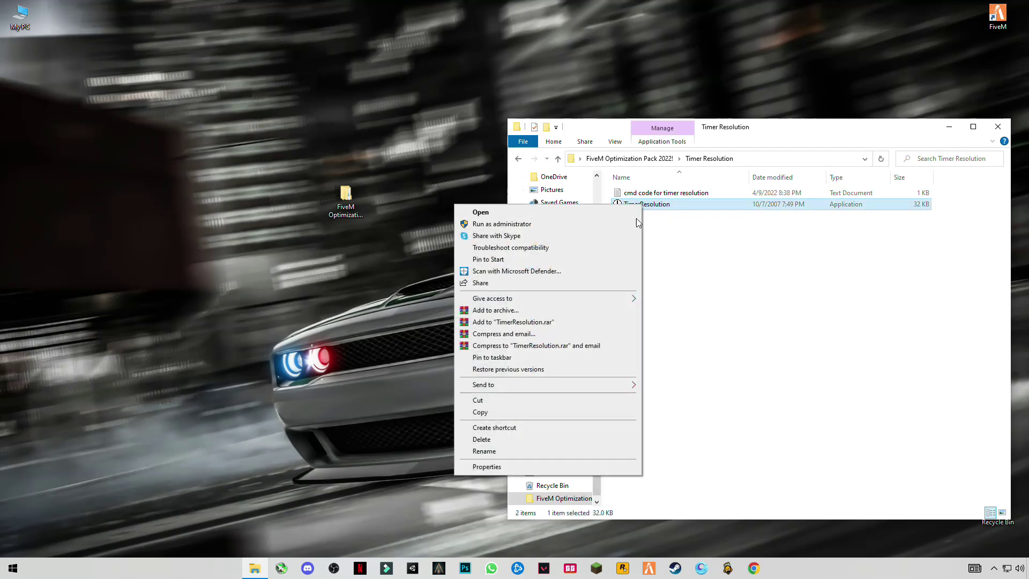
click(638, 223)
click(461, 358)
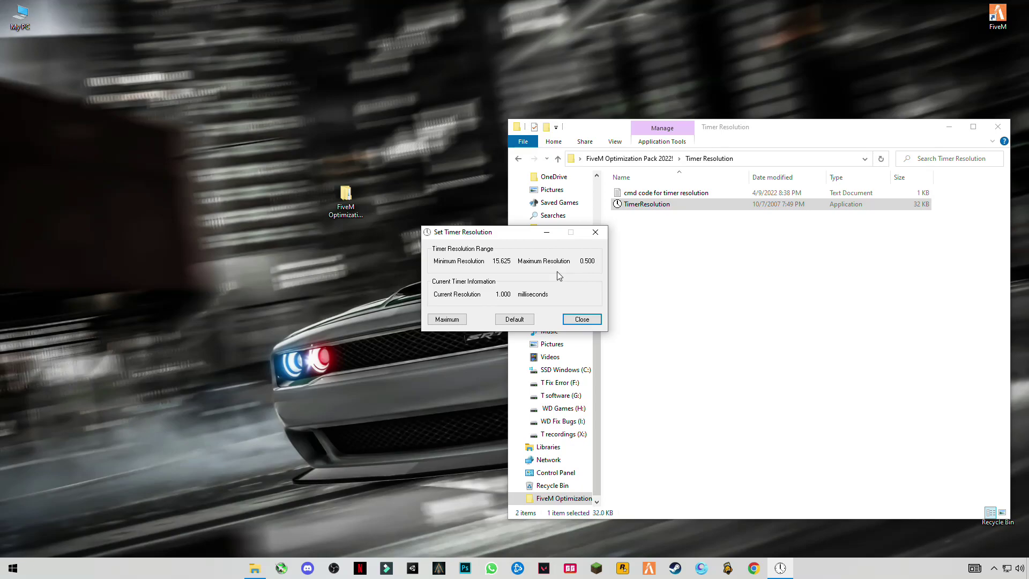
- Set the timer resolution to its maximum of 0.500 milliseconds and compare the current value with the listed maximum
click(445, 320)
drag(496, 294, 515, 294)
drag(576, 264, 595, 262)
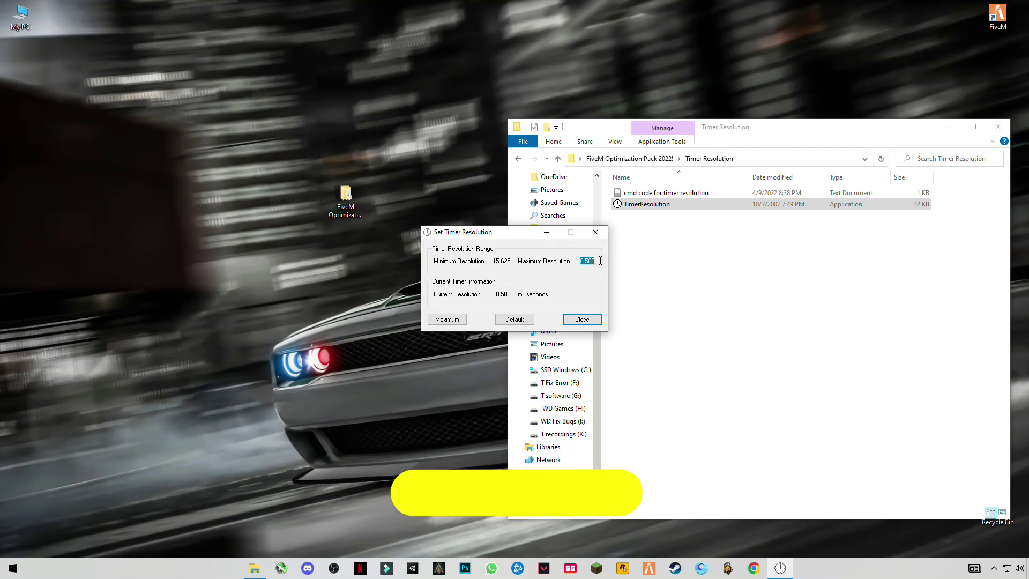
- Minimize the timer resolution tool so it keeps running, and close the Timer Resolution folder
drag(496, 294, 520, 295)
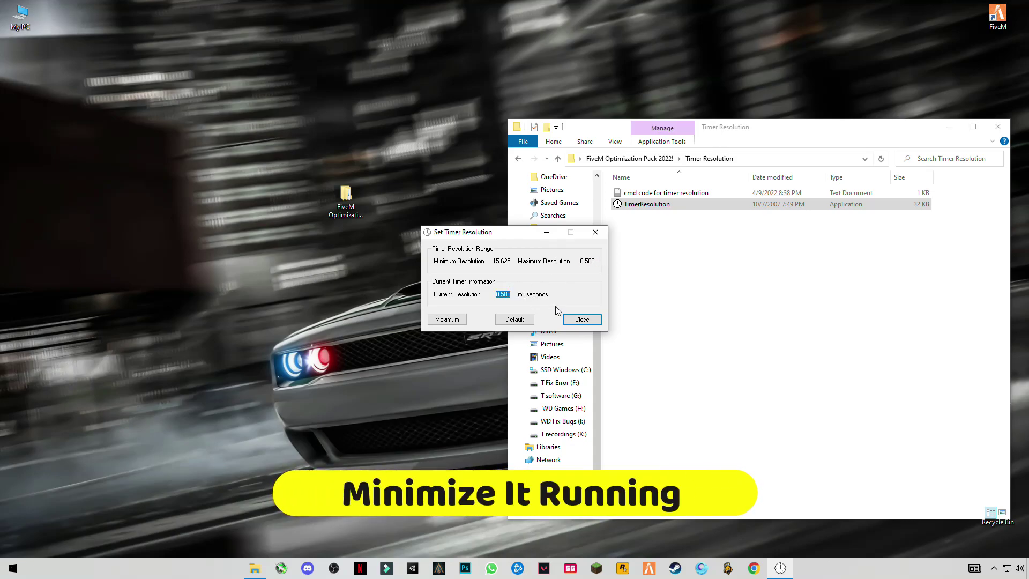
click(546, 234)
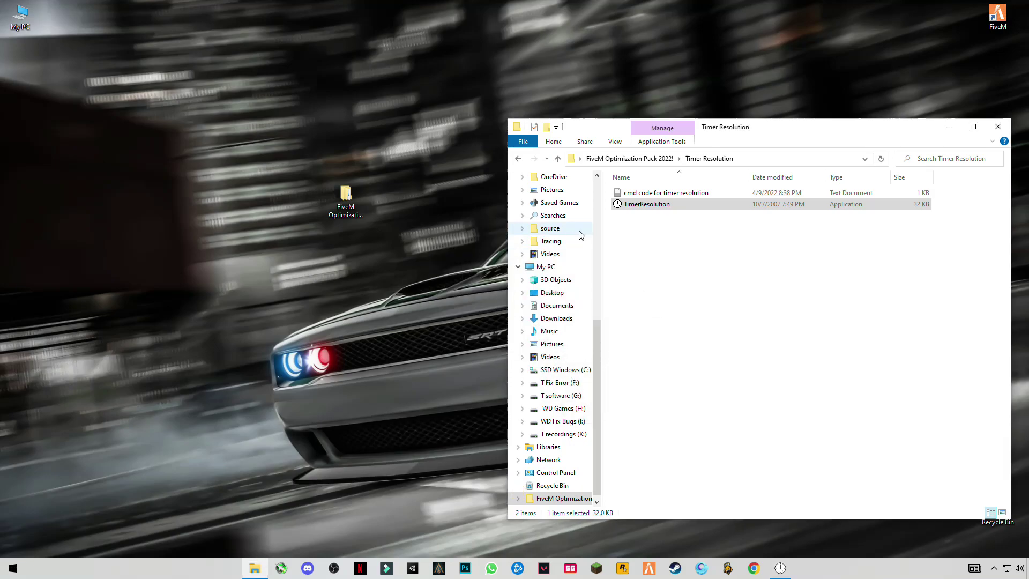
click(990, 127)
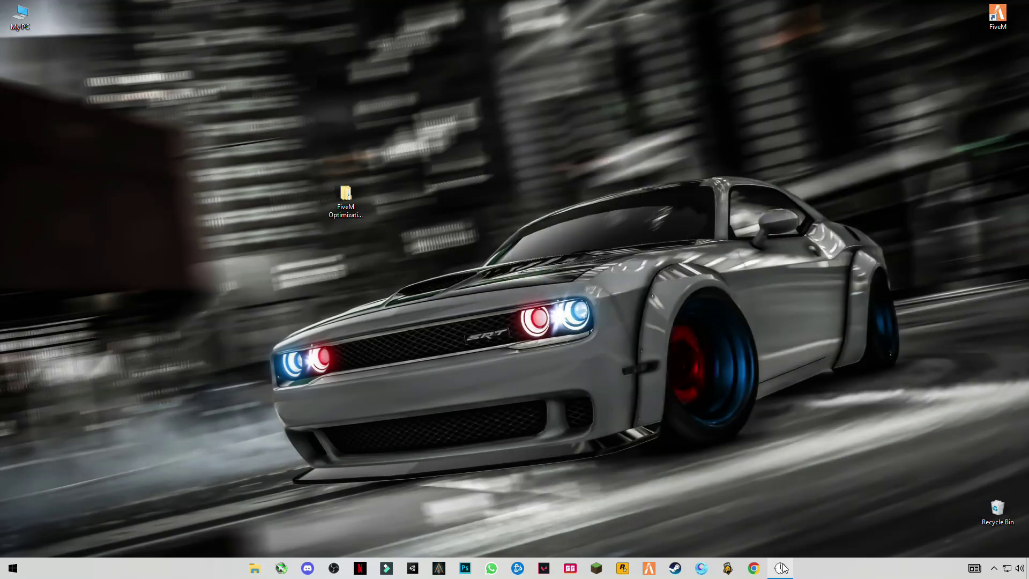
- Open the additional power settings from the System category's Power & sleep page in Windows Settings
click(12, 569)
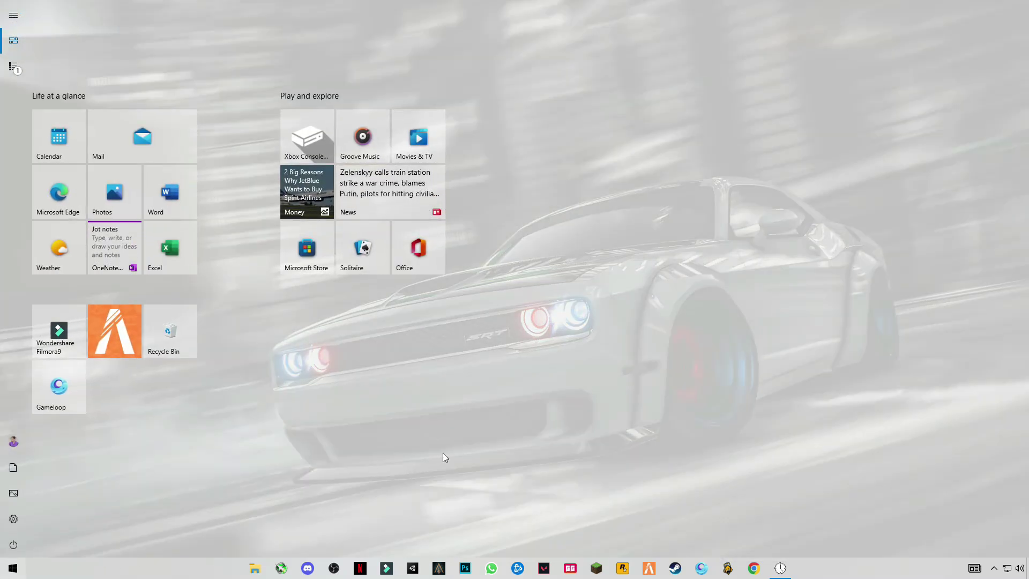
click(17, 520)
click(522, 290)
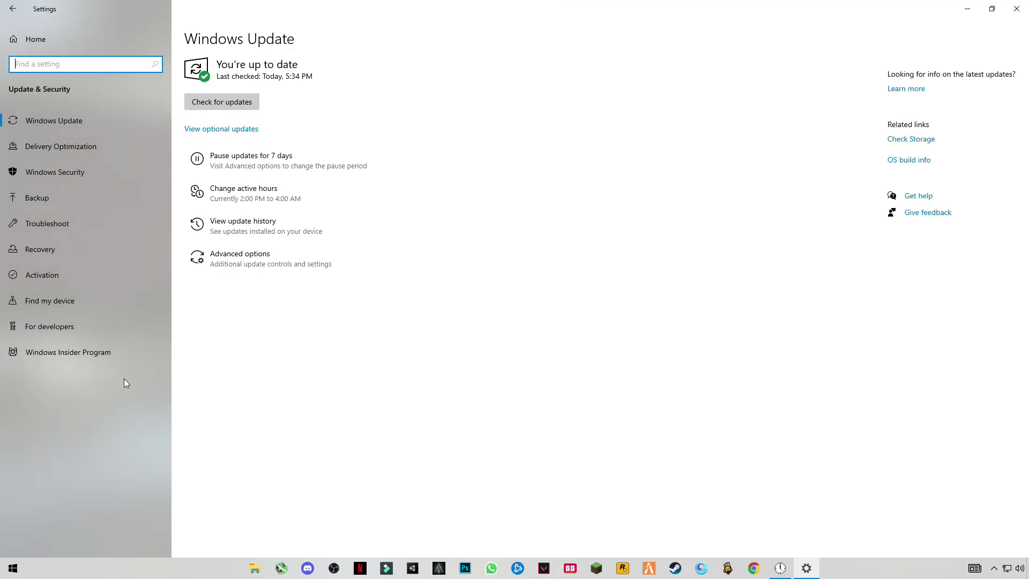
click(24, 15)
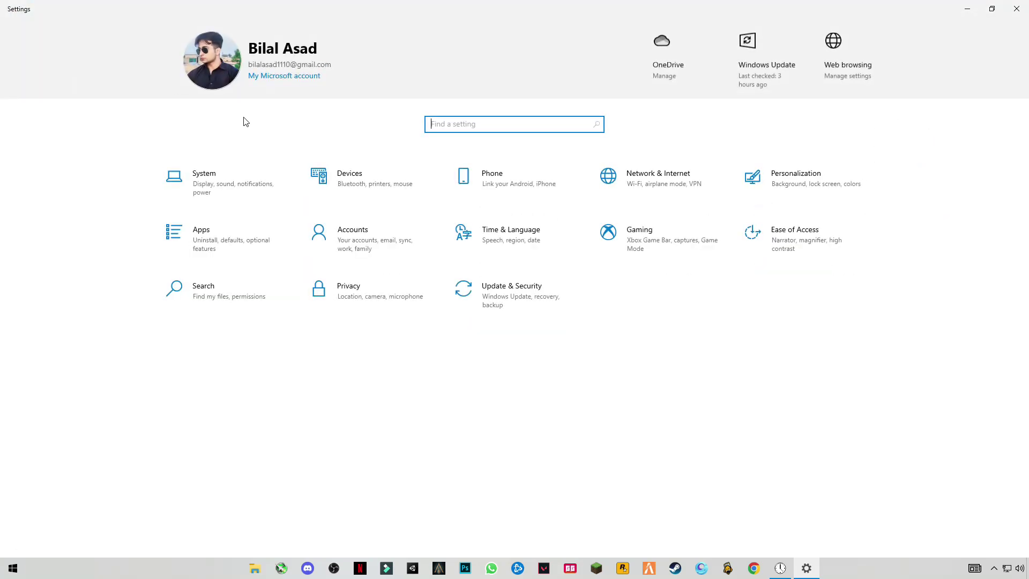
click(203, 191)
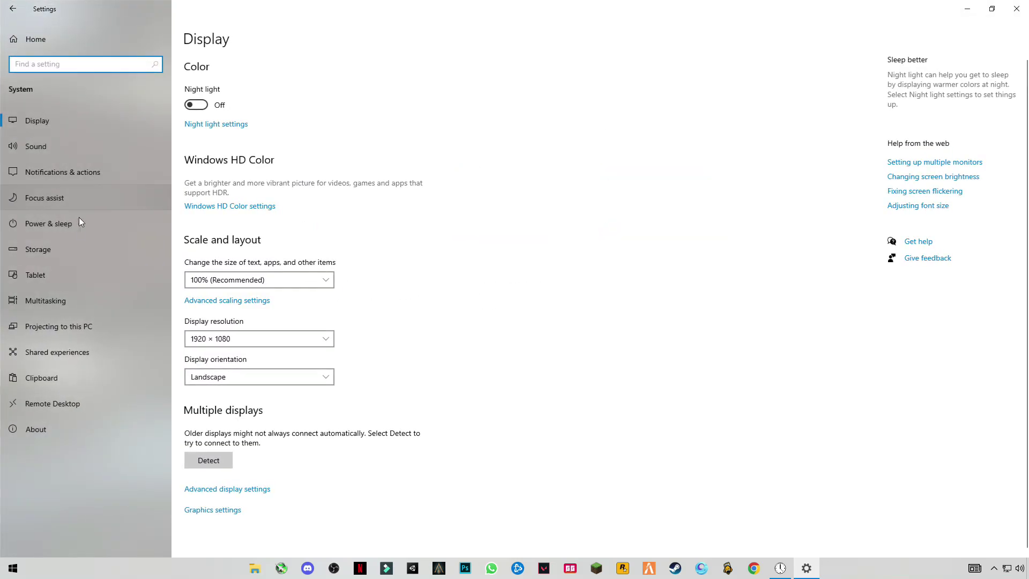
click(59, 223)
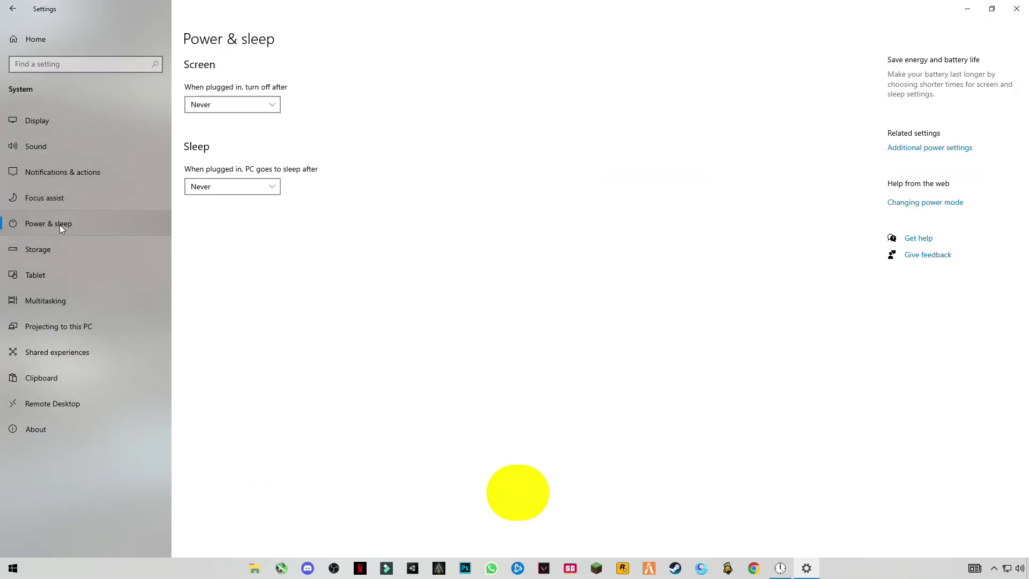
click(919, 149)
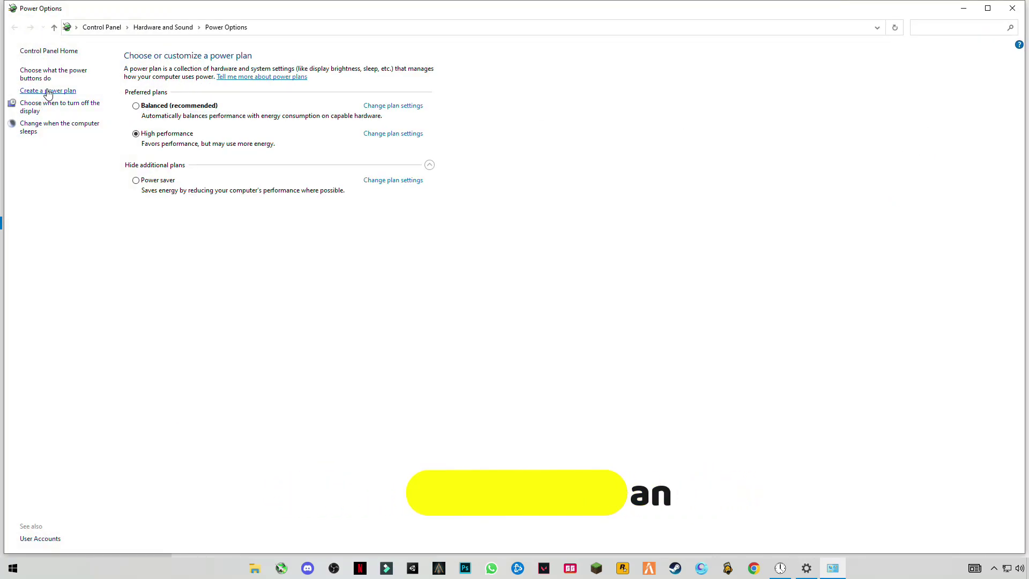
- Start a new power plan based on High performance and name it FiveM
click(44, 92)
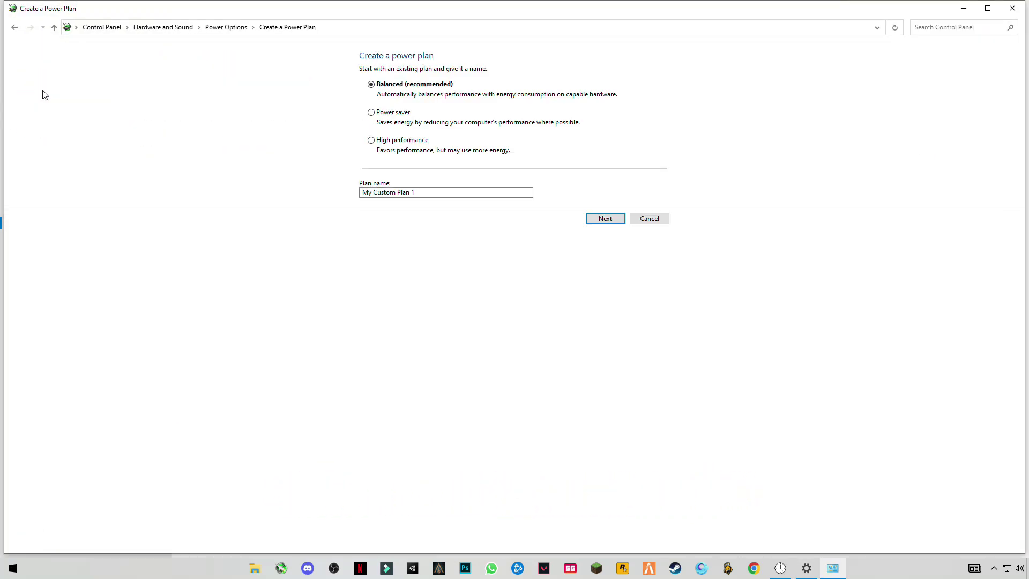
click(372, 141)
click(430, 193)
drag(361, 194, 477, 195)
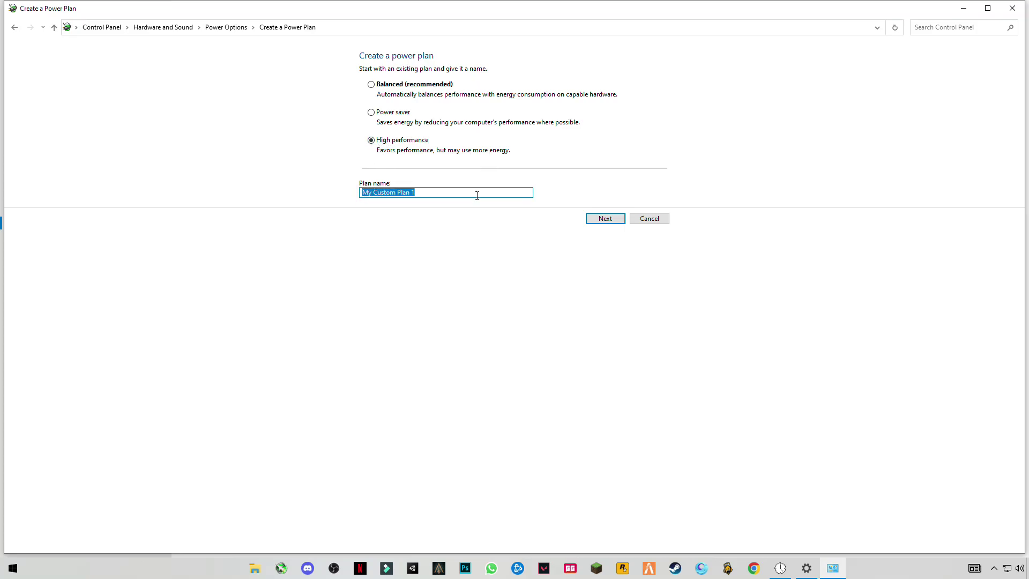
text(Fi)
click(625, 219)
- Set the FiveM plan's display turn-off and computer sleep to Never, create the plan, and close the power options and Settings
click(497, 95)
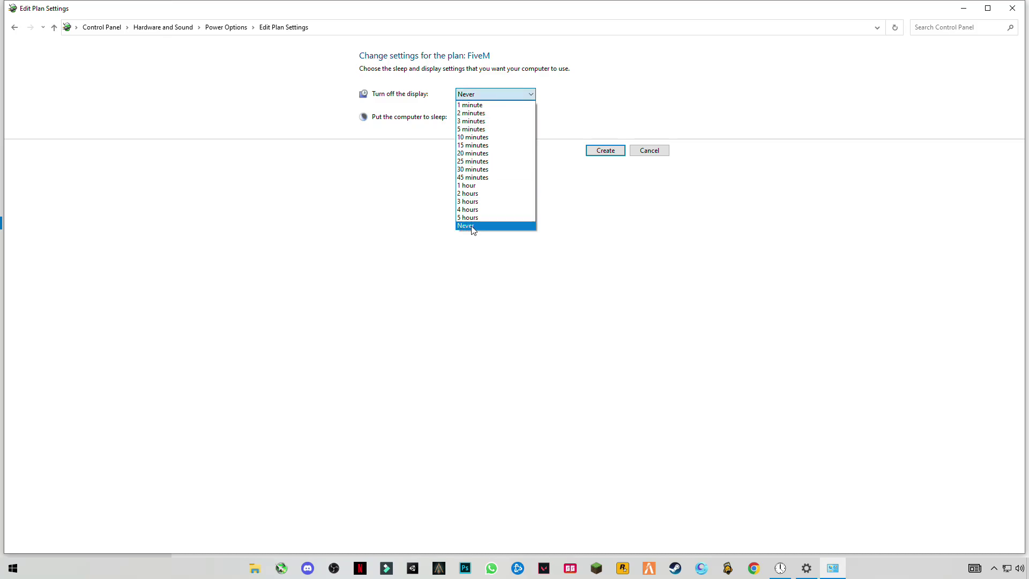
click(473, 226)
click(480, 117)
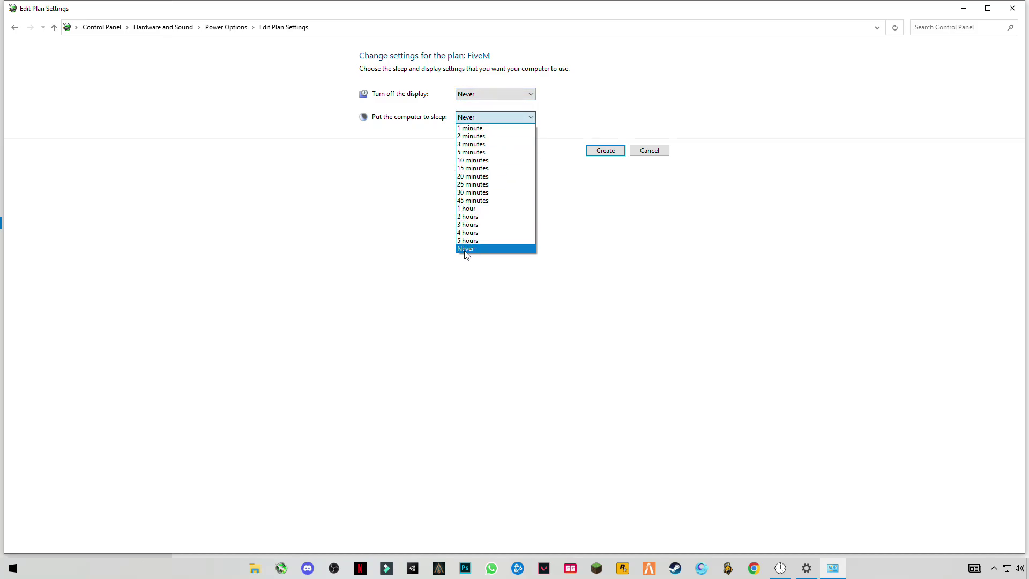
click(468, 251)
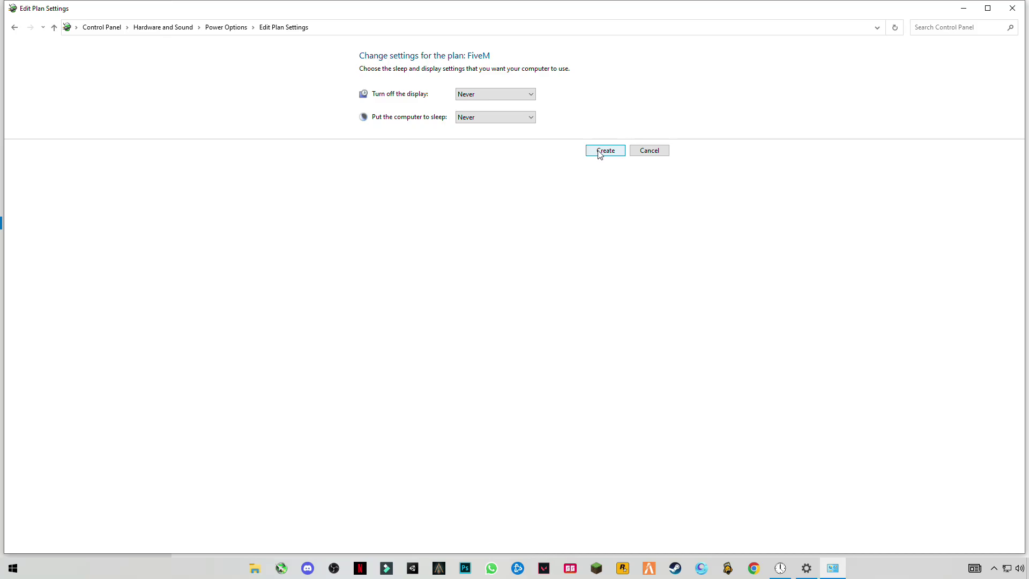
click(600, 153)
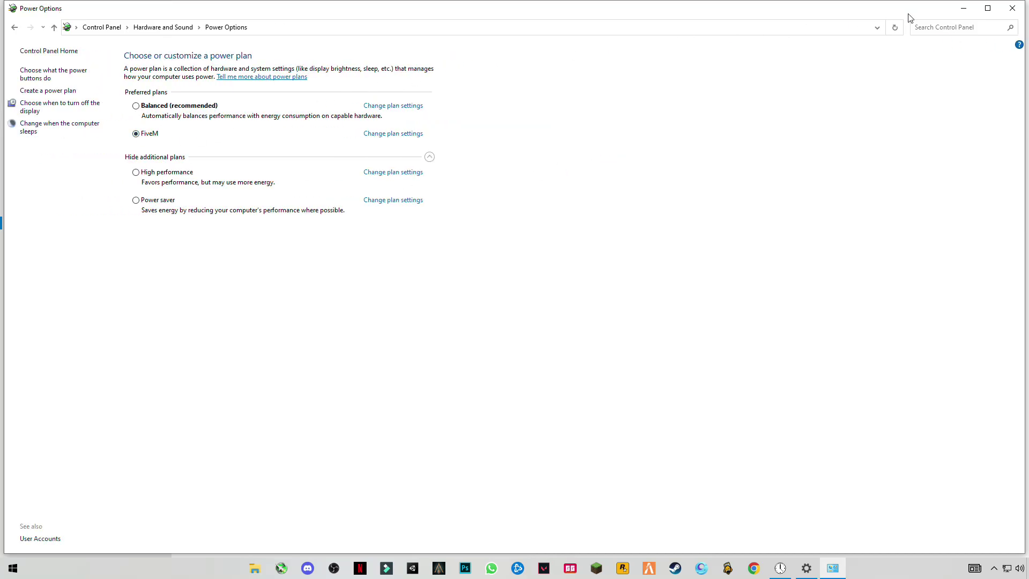
click(1015, 7)
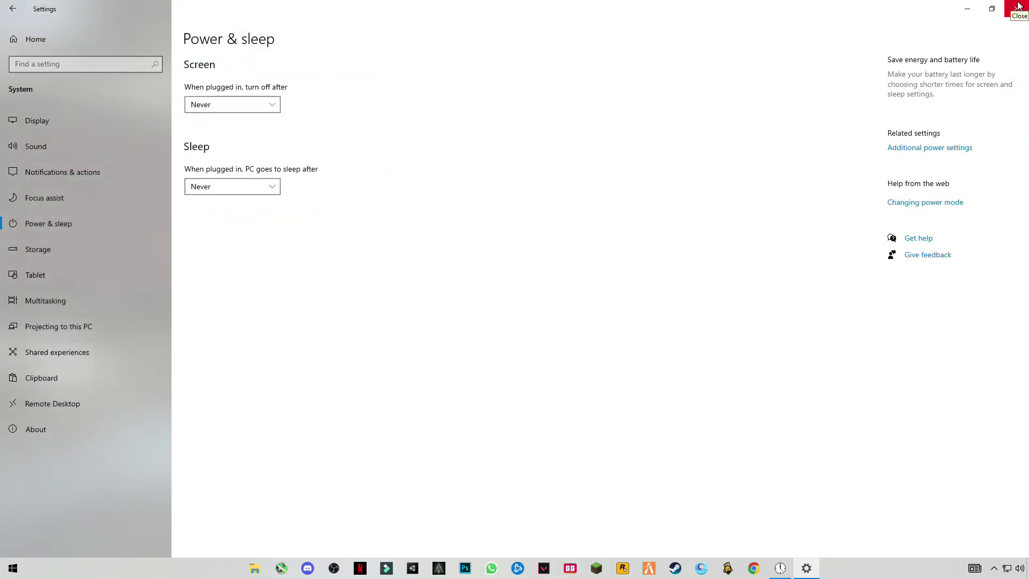
click(1018, 7)
- Open the computer's properties from My PC and bring up the Performance Options in the advanced system settings
double_click(20, 19)
right_click(678, 455)
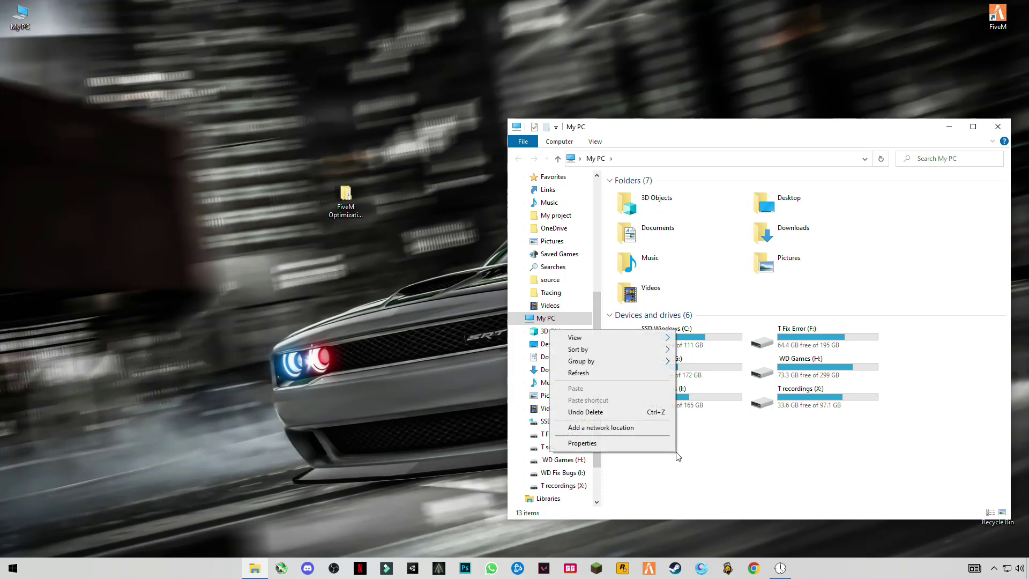
click(591, 447)
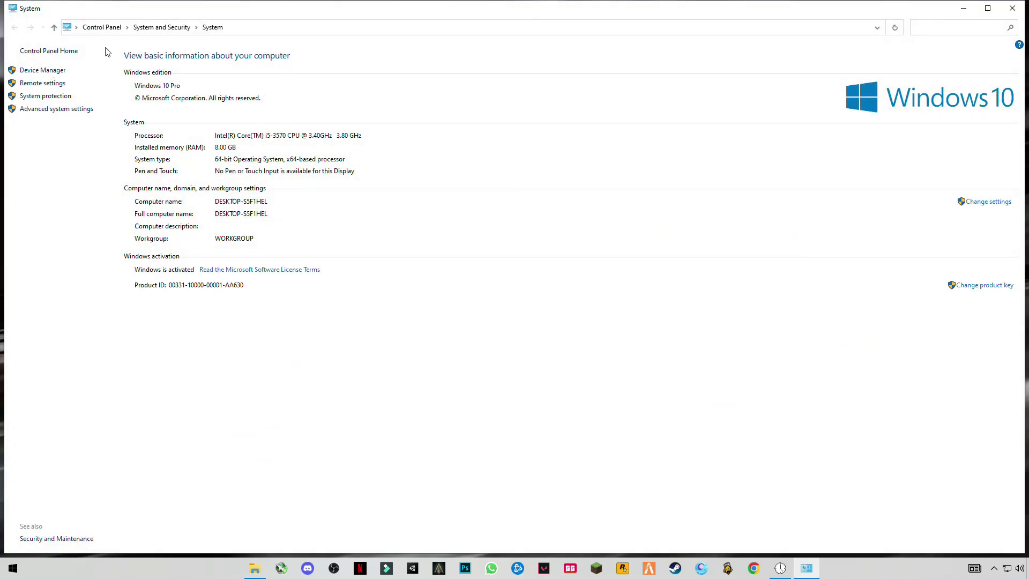
click(47, 110)
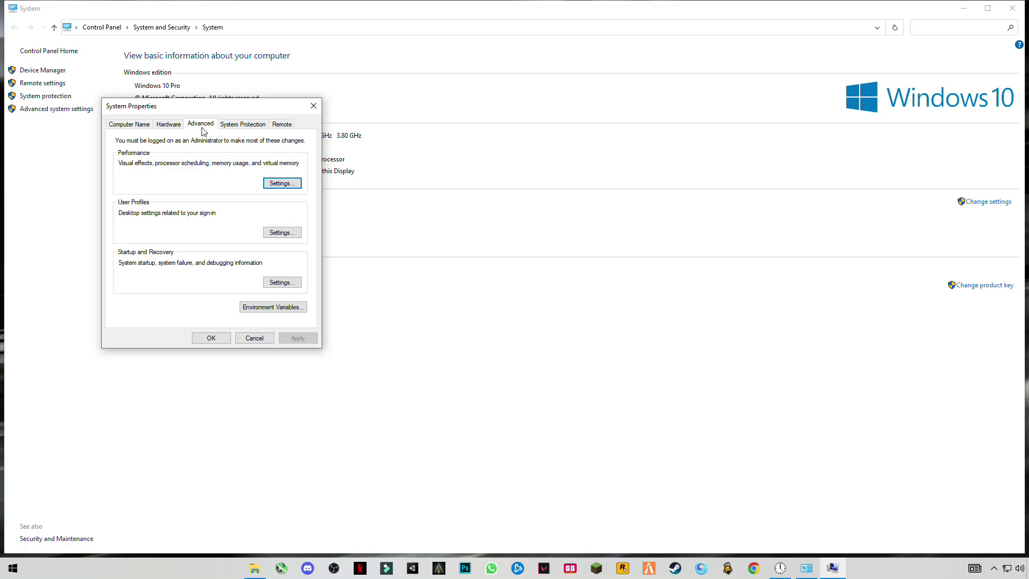
click(284, 184)
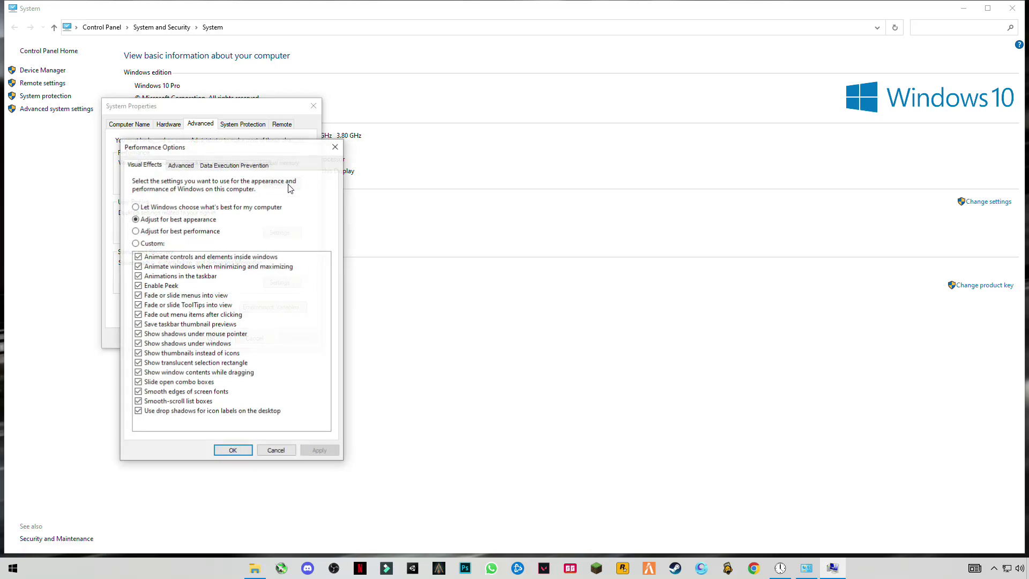
- Apply the Adjust for best performance visual effects option, and close the system dialogs and the My PC window
click(136, 232)
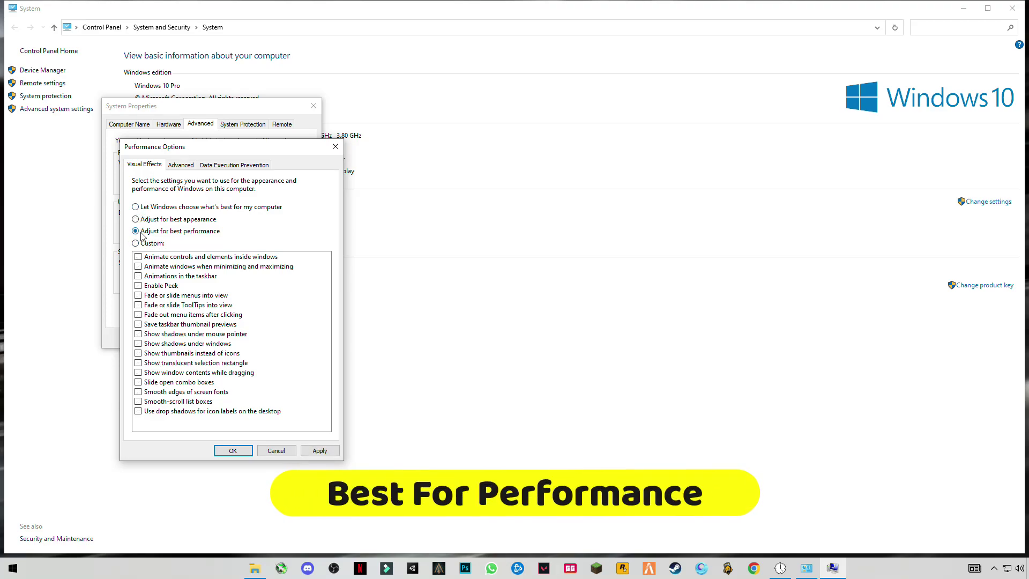
click(318, 452)
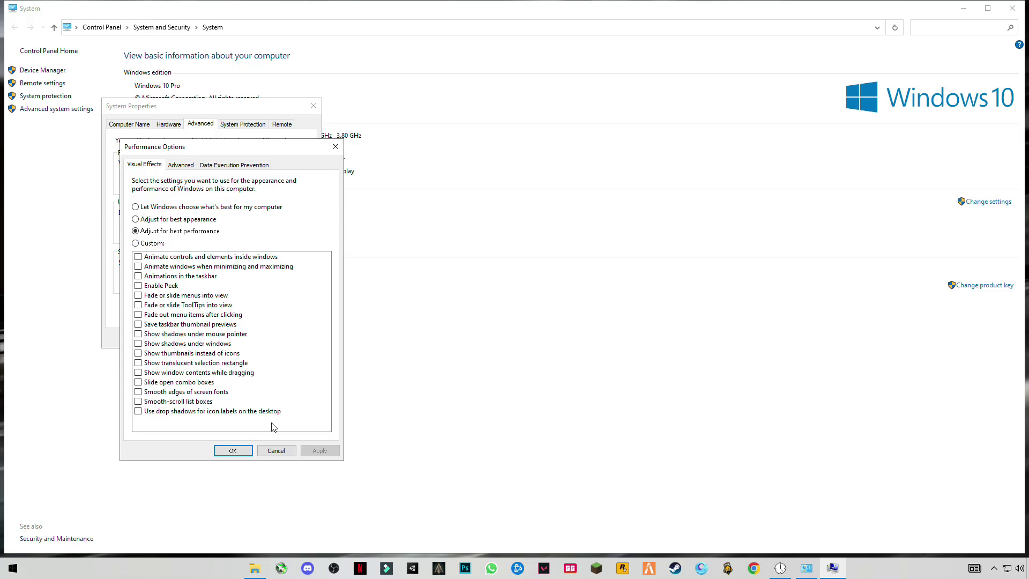
click(234, 451)
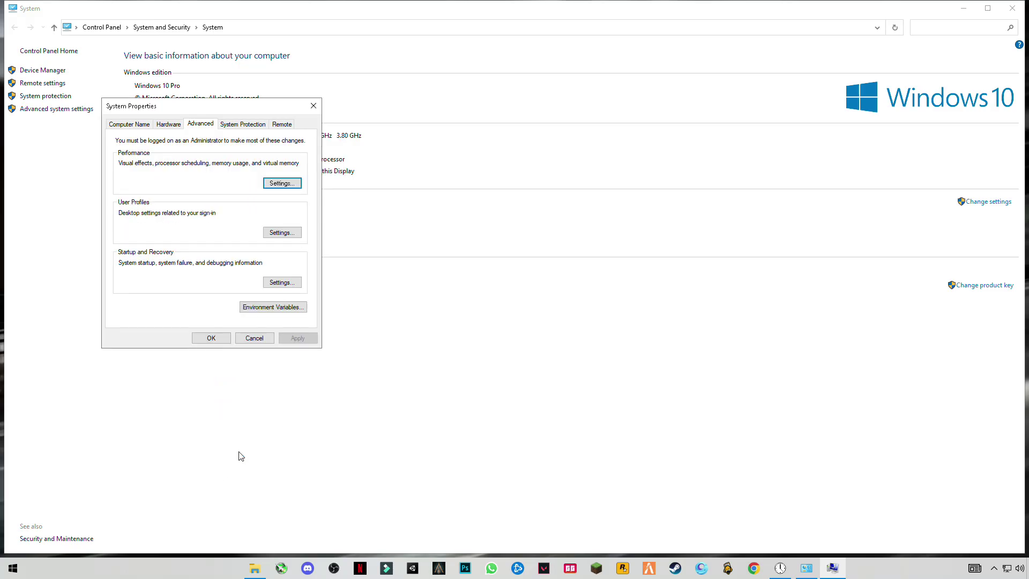
click(213, 339)
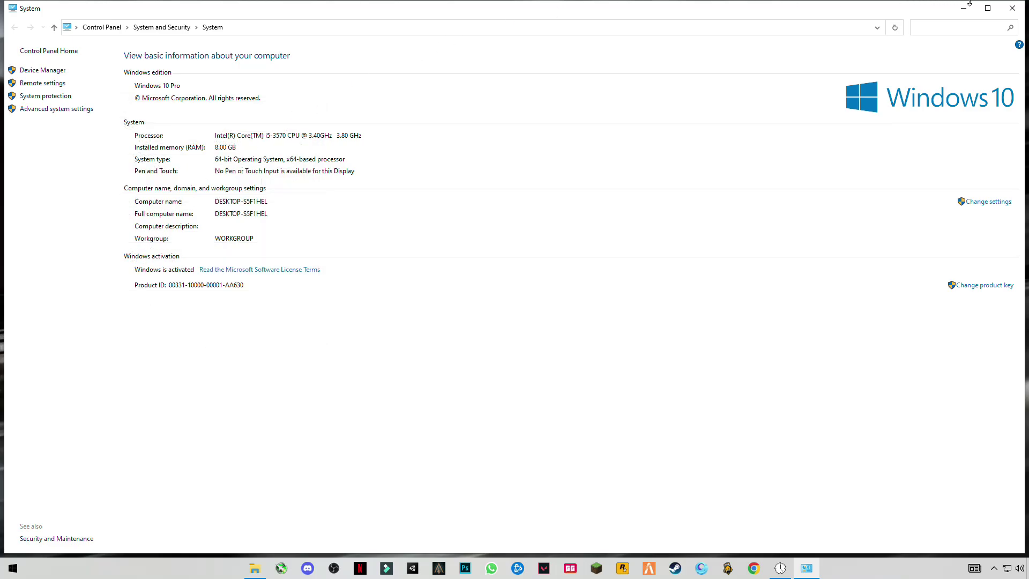
click(1012, 7)
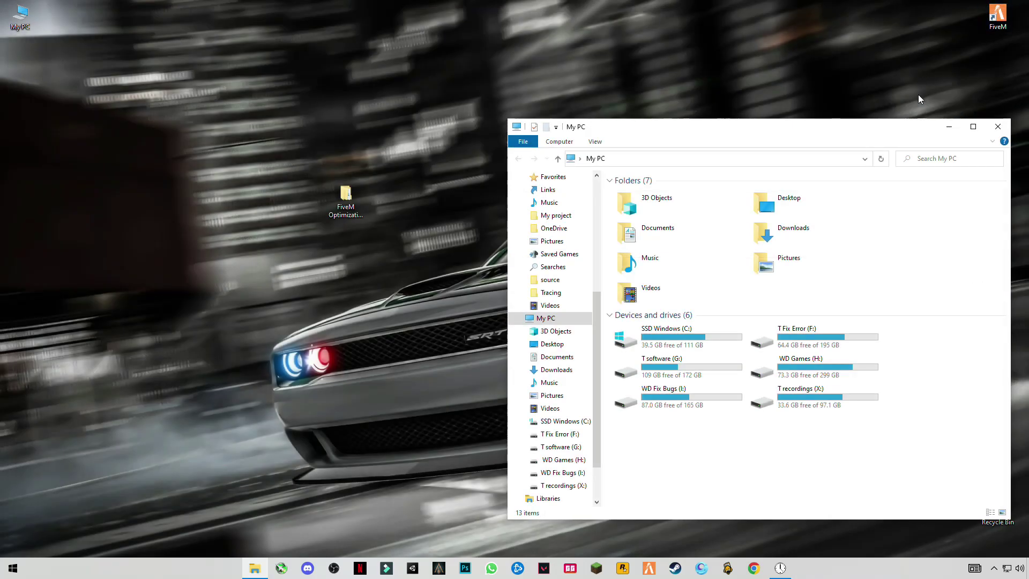
drag(884, 131, 723, 109)
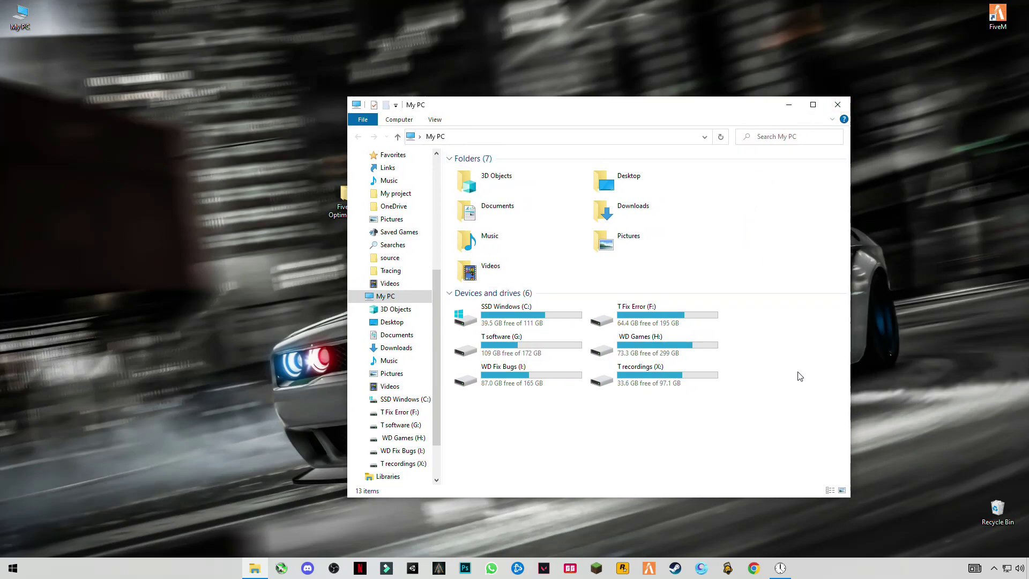
click(838, 105)
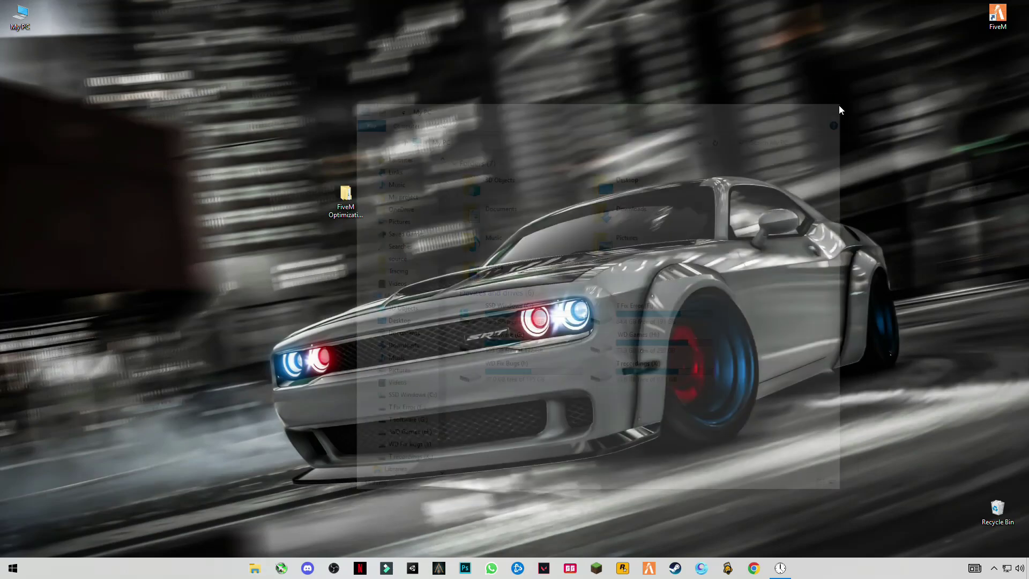
- Search Windows for %temp% and open the Temp folder
click(9, 567)
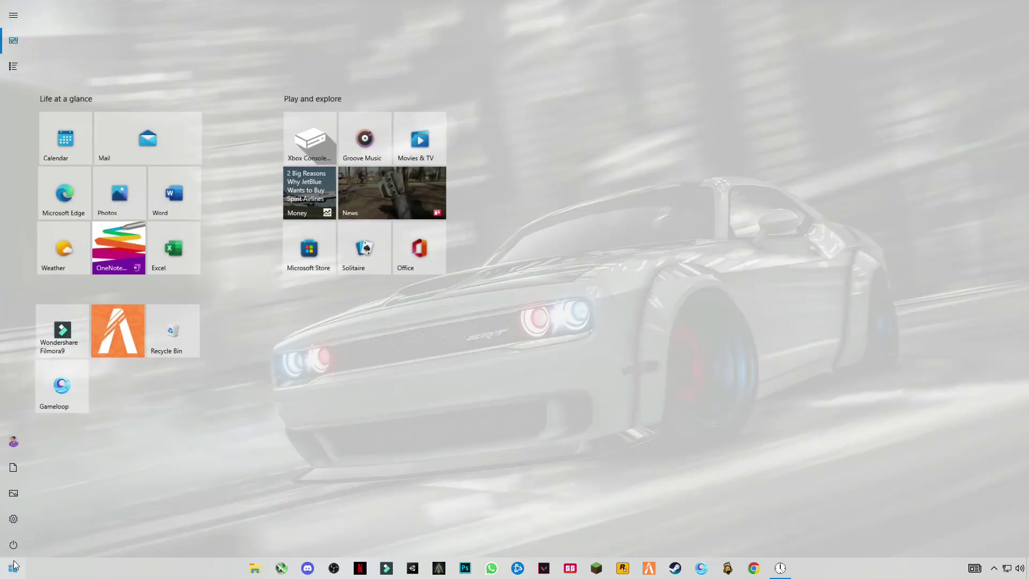
text(%)
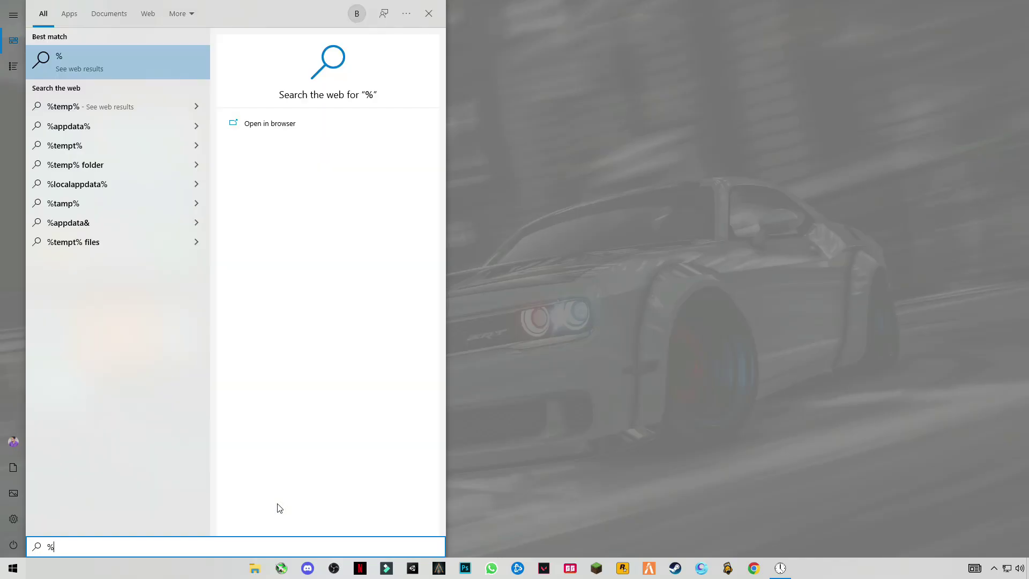
text(temp%)
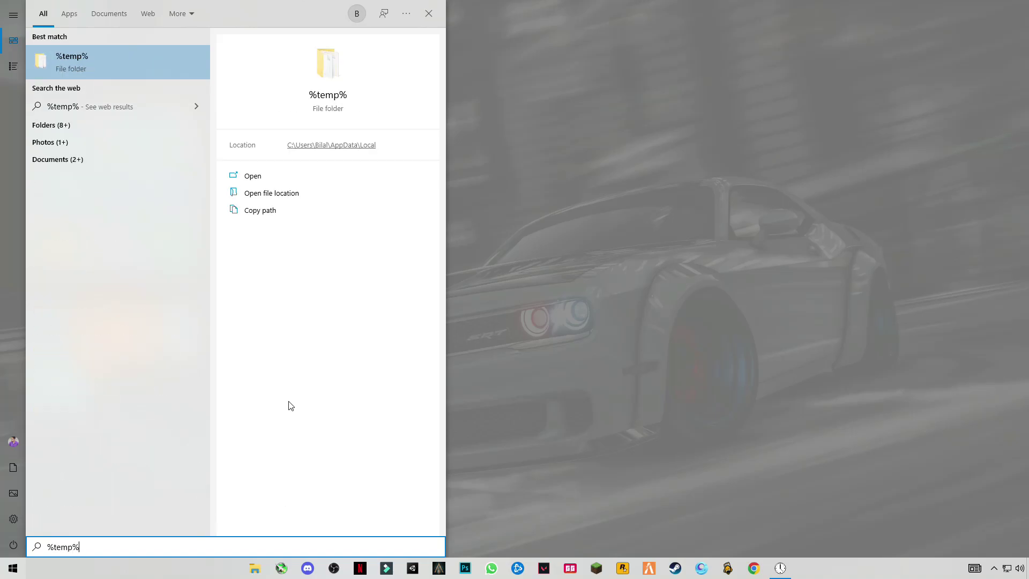
click(93, 73)
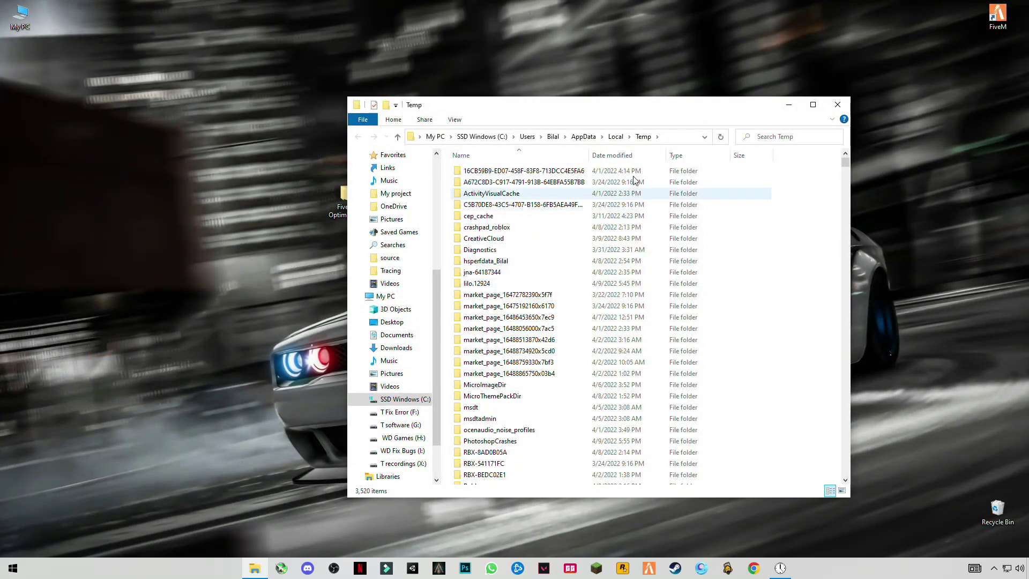
- Delete everything in the Temp folder, granting administrator permission for all current items
click(595, 251)
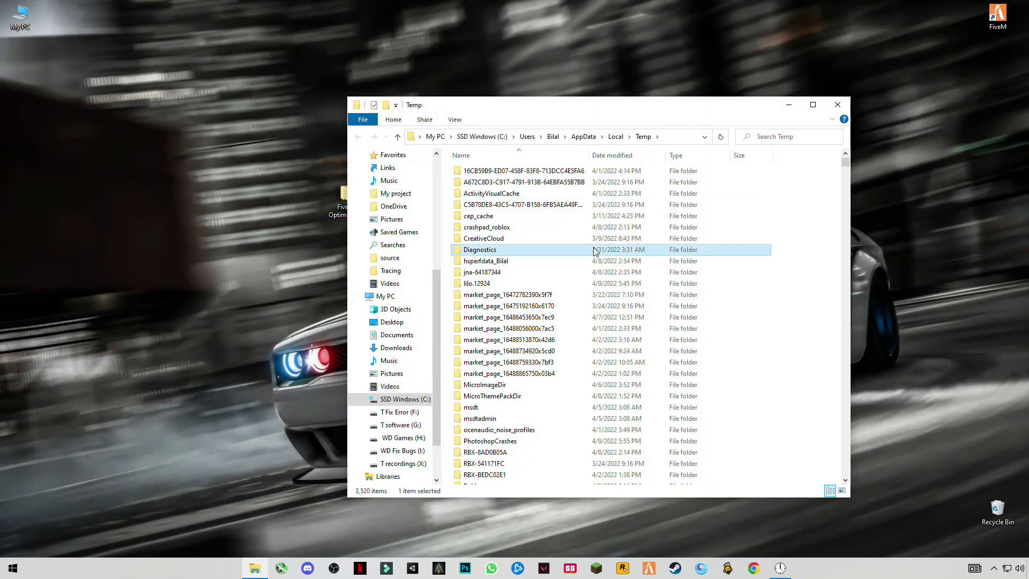
key(ctrl+a)
right_click(493, 263)
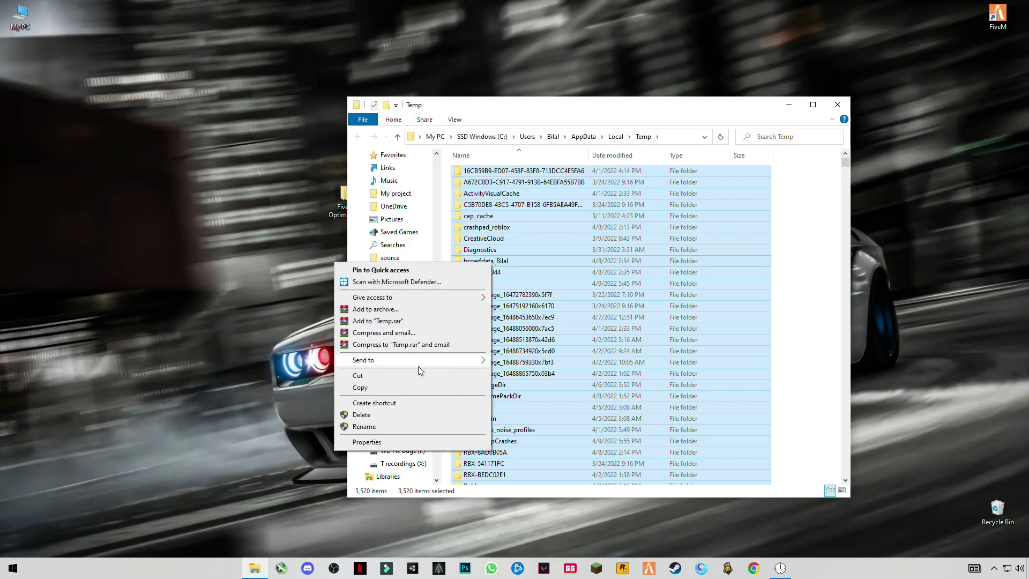
click(362, 415)
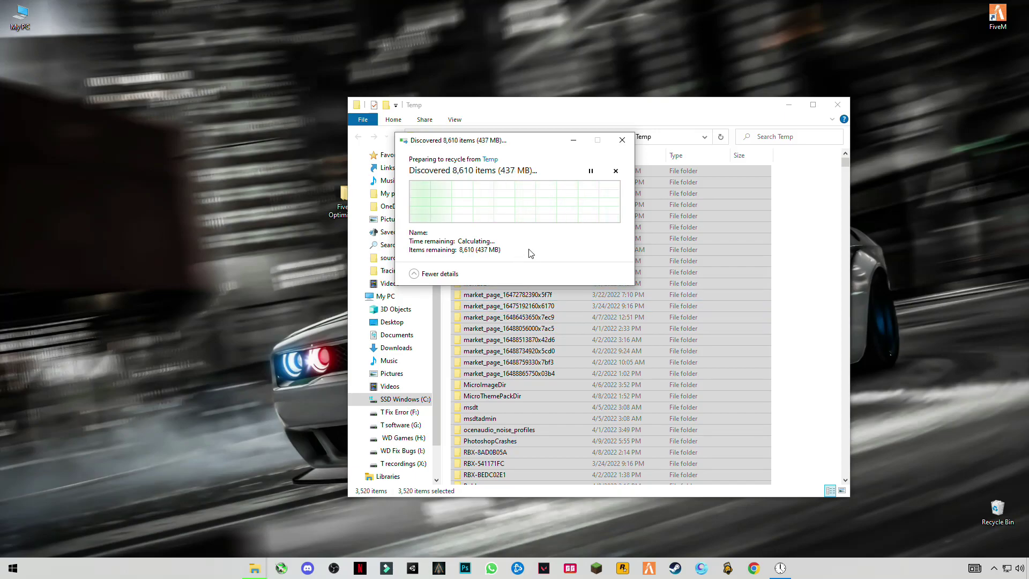
click(461, 217)
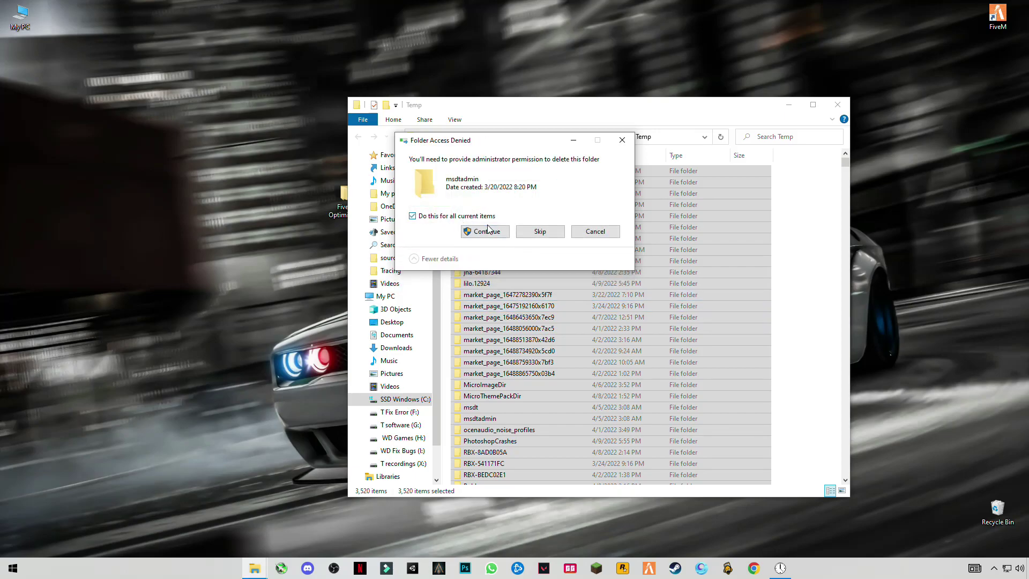
click(496, 237)
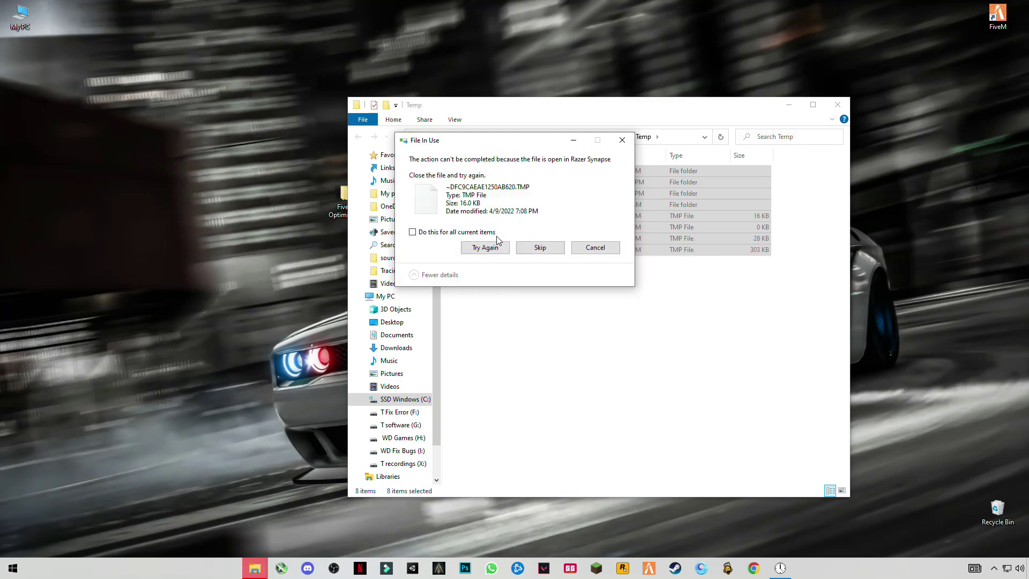
- Skip the Temp files that are in use by other programs, and close the Temp folder
click(501, 248)
click(533, 251)
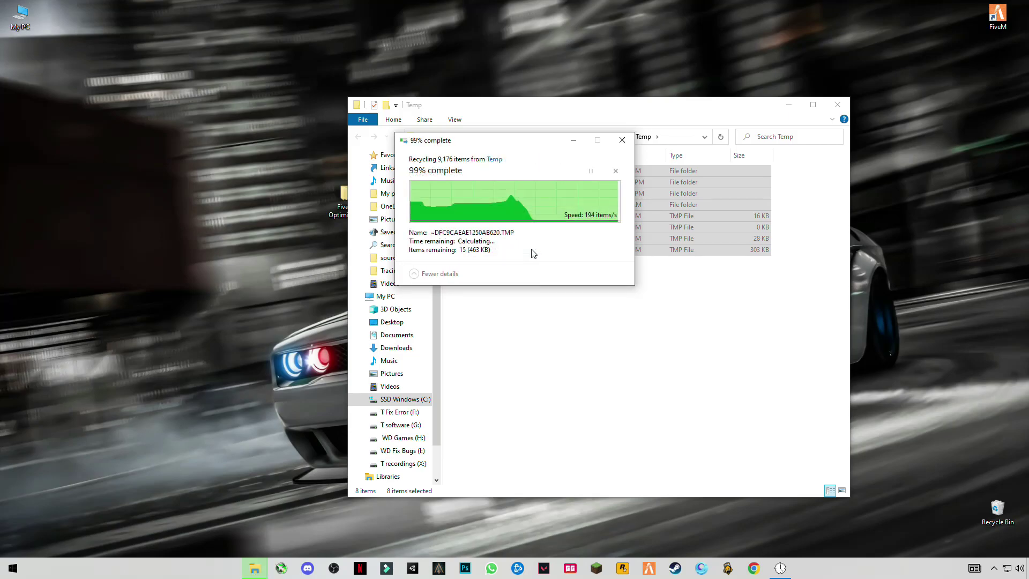
click(534, 251)
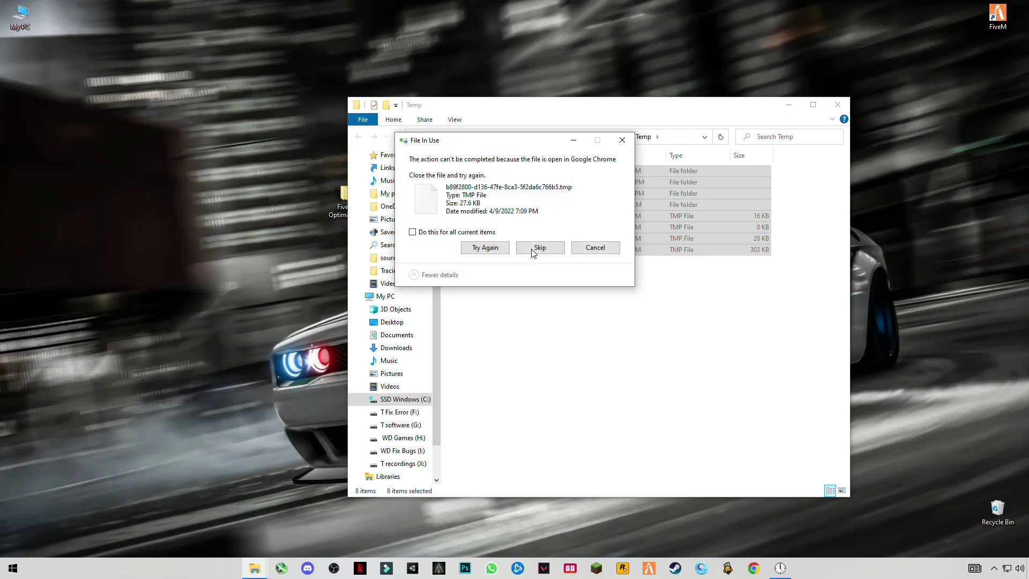
click(533, 249)
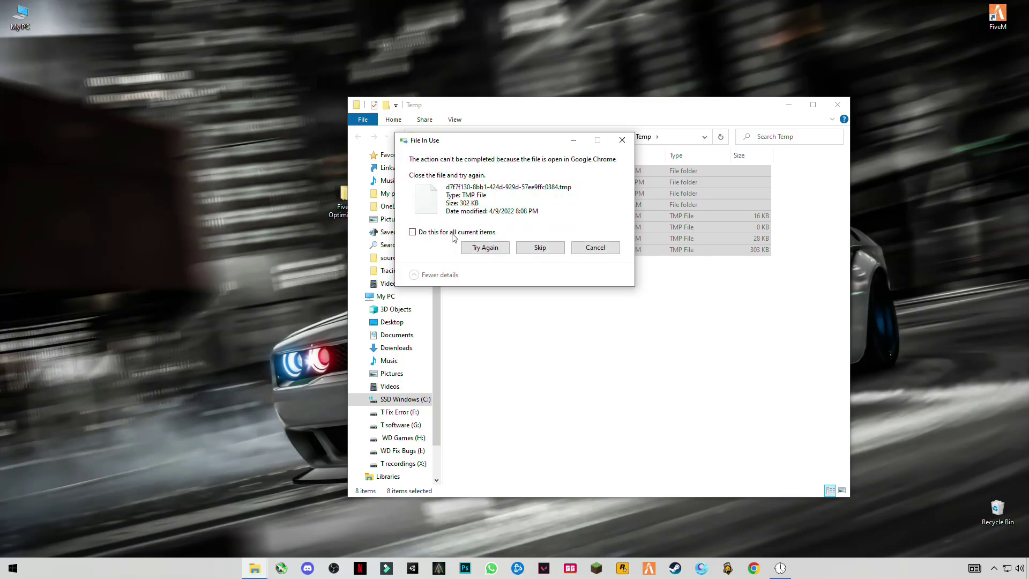
click(532, 248)
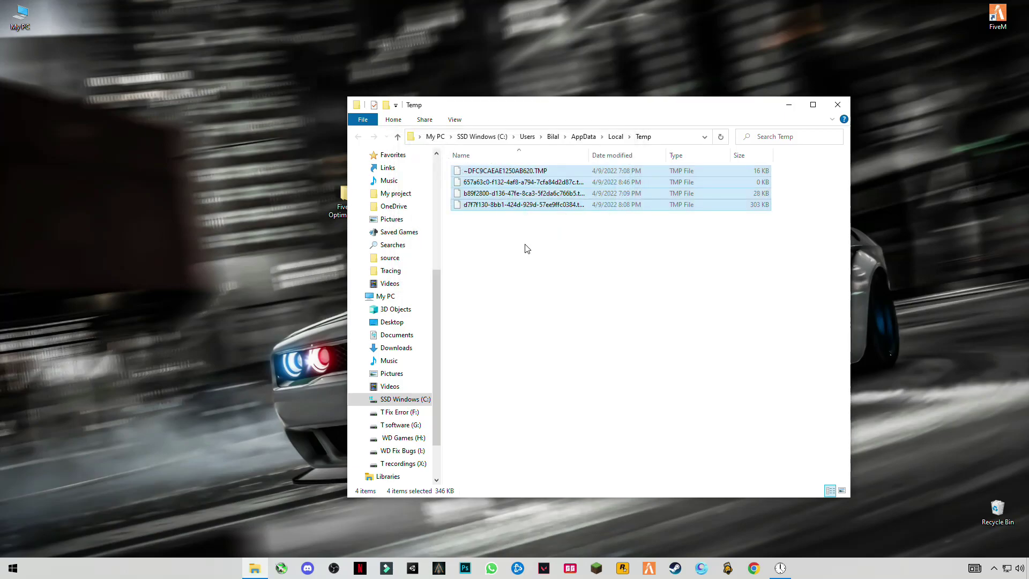
key(alt+F4)
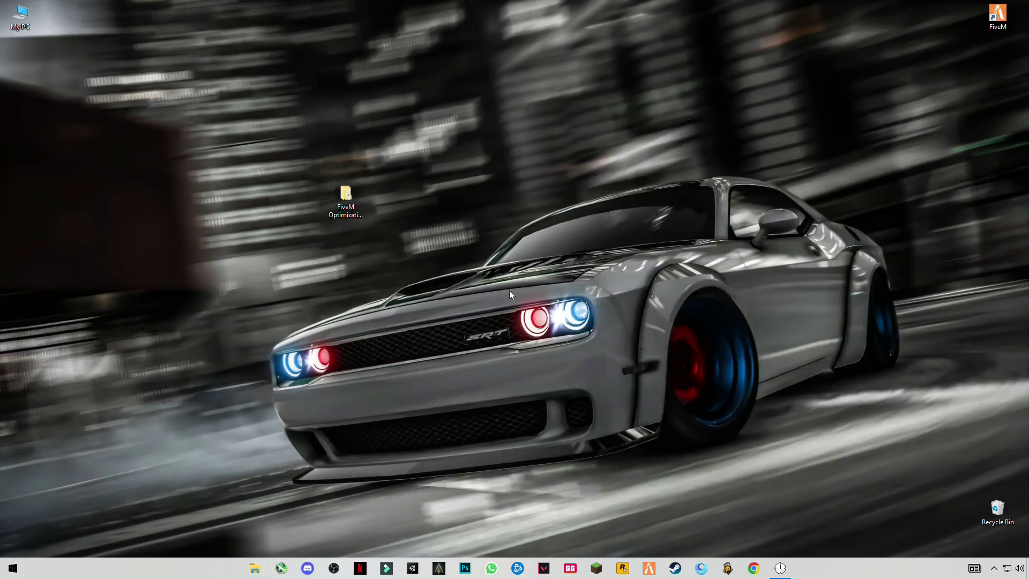
- Empty the Recycle Bin, permanently deleting all its items
right_click(995, 508)
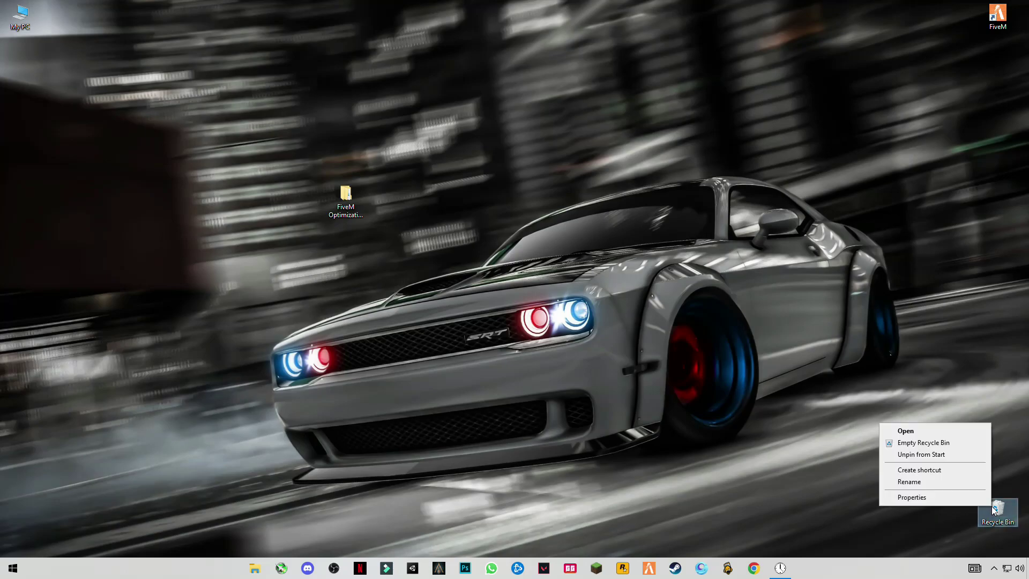
click(922, 444)
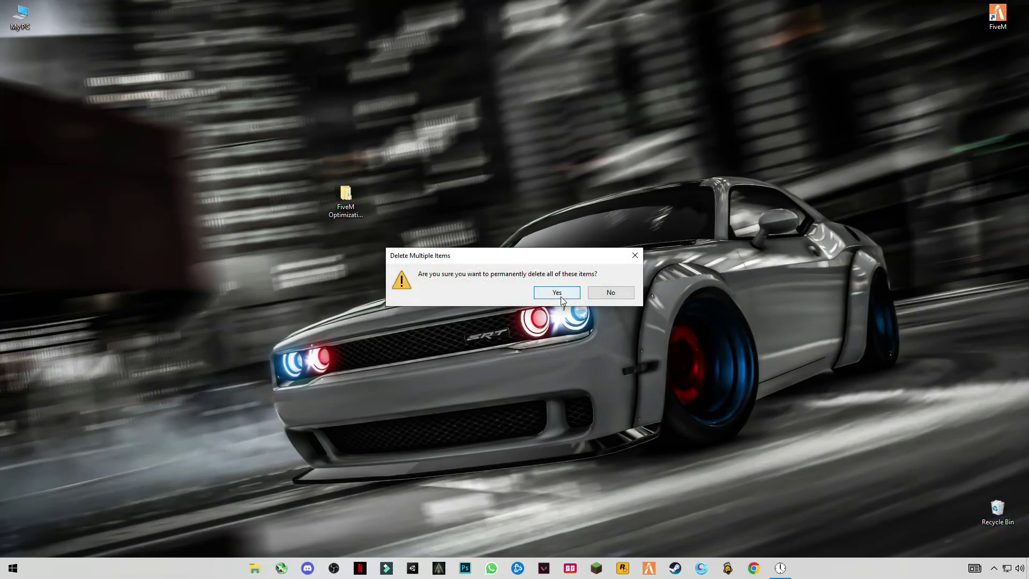
click(560, 296)
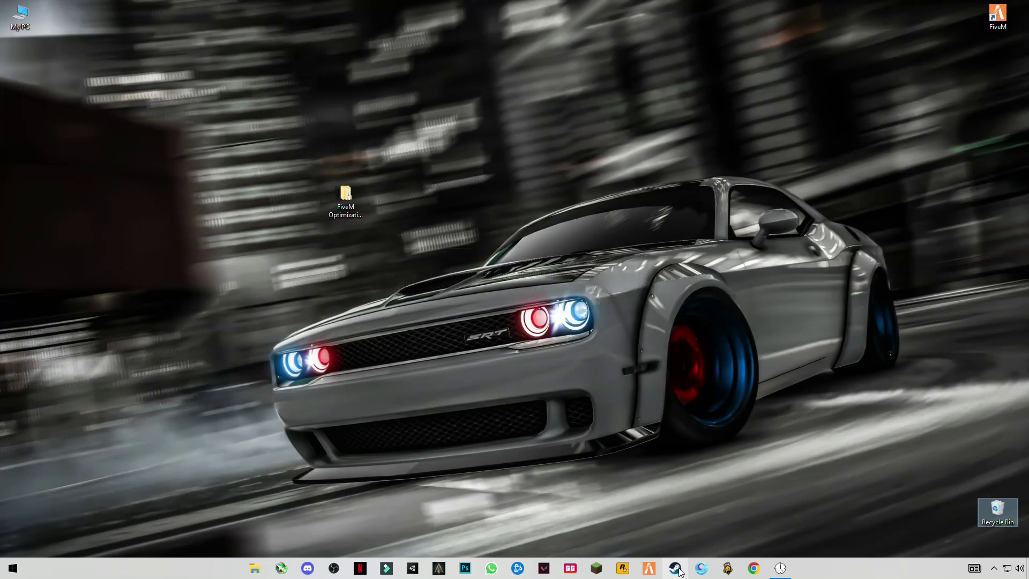
click(489, 232)
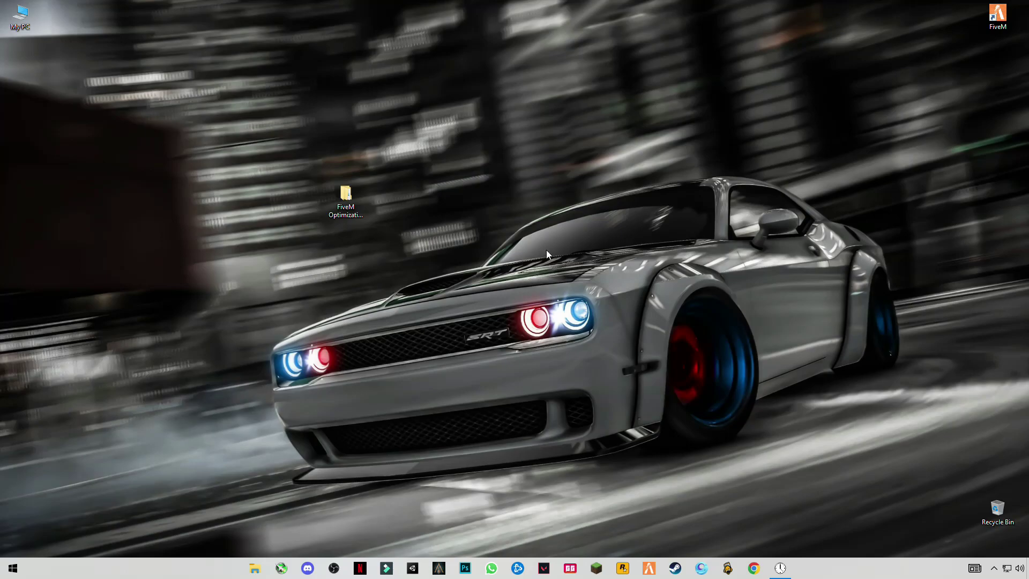
- Switch to Set Timer Resolution, apply the maximum timer resolution, and minimize its window
click(779, 568)
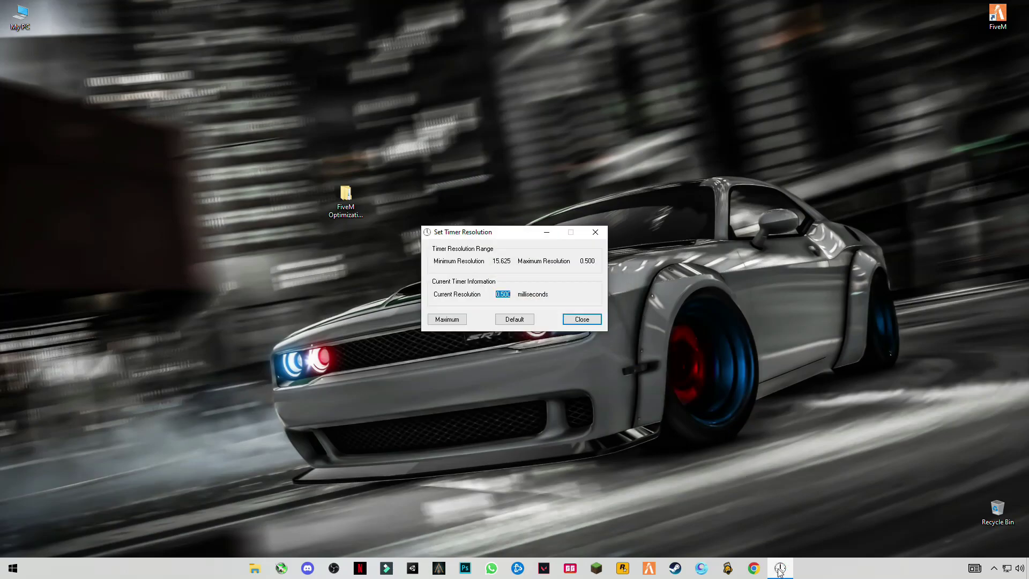
click(447, 319)
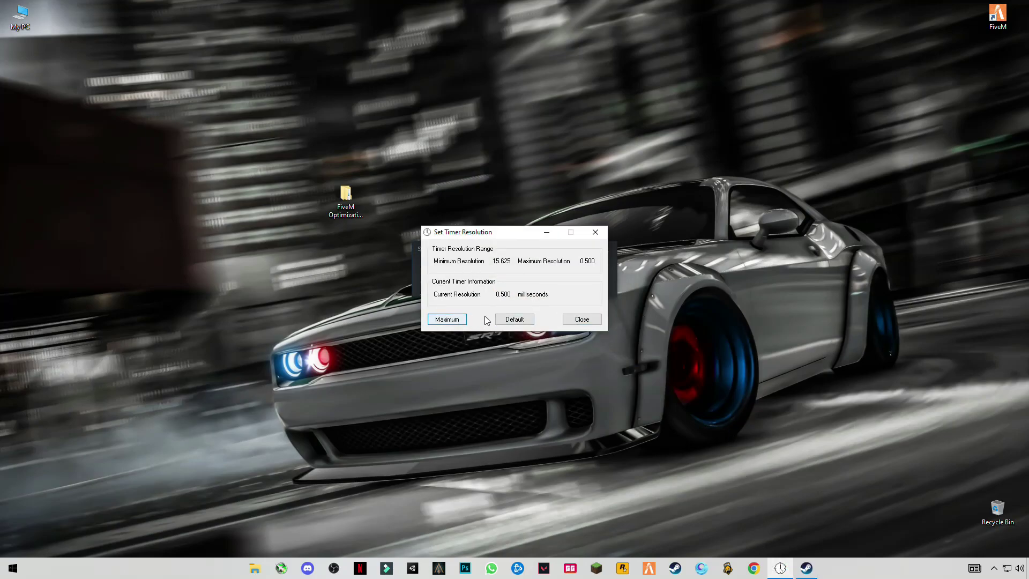
click(546, 234)
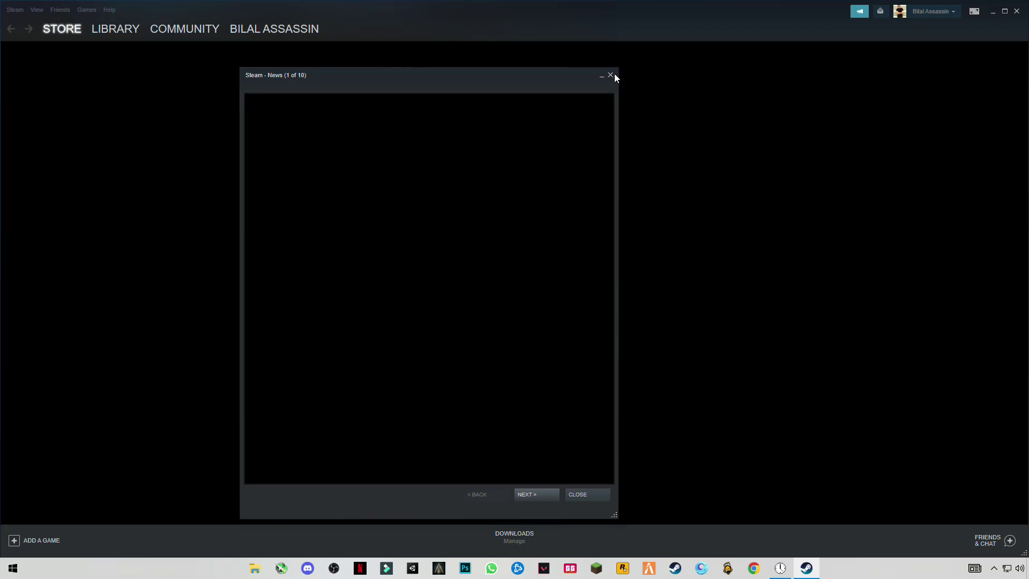
- Close the Steam news window and the main Steam window
click(610, 74)
click(1021, 17)
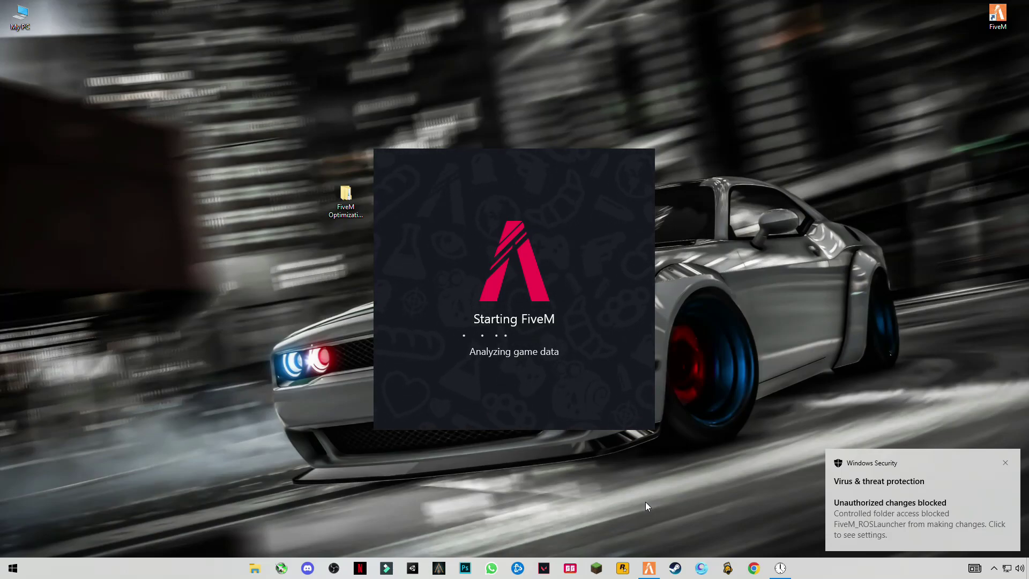
- Dismiss the Windows Security notification and FiveM's sign-in prompt, and connect to the xCity Freeroam public server
click(1005, 464)
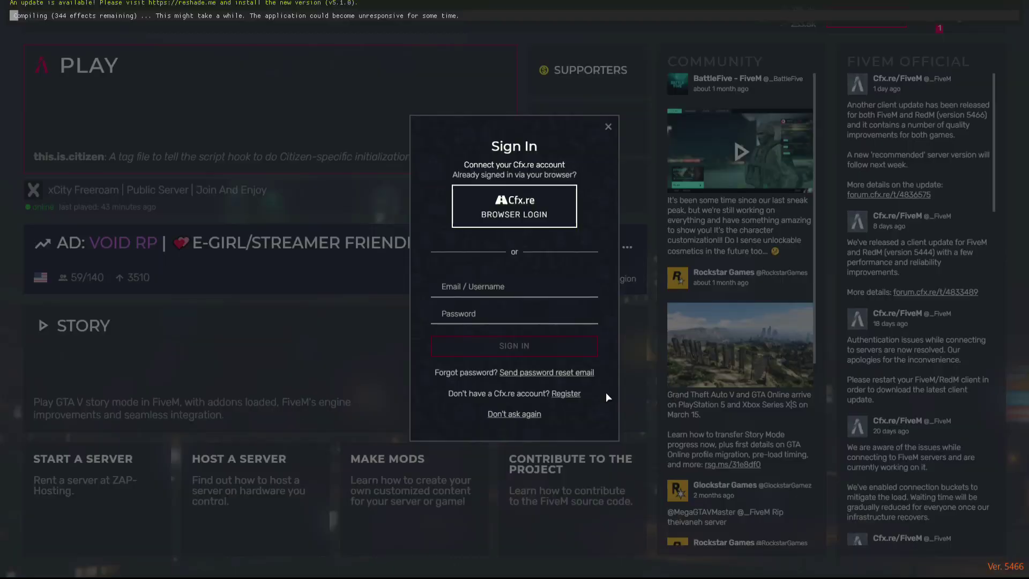
click(608, 127)
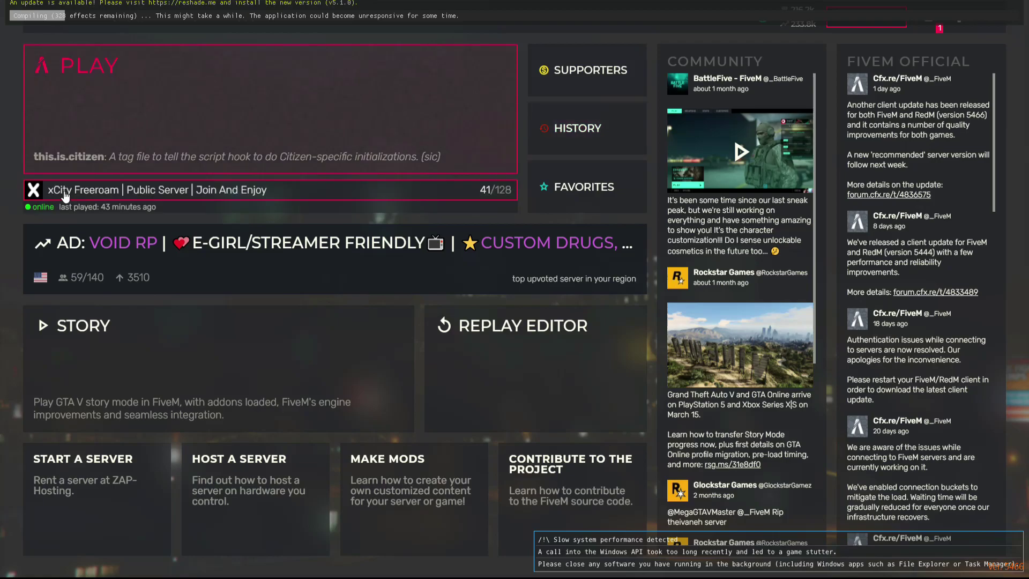
click(65, 191)
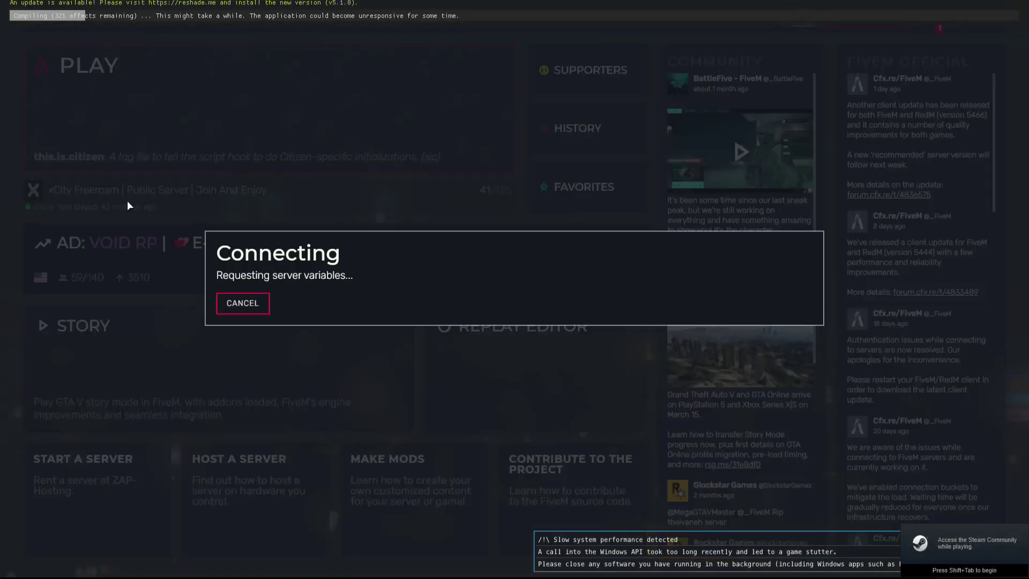